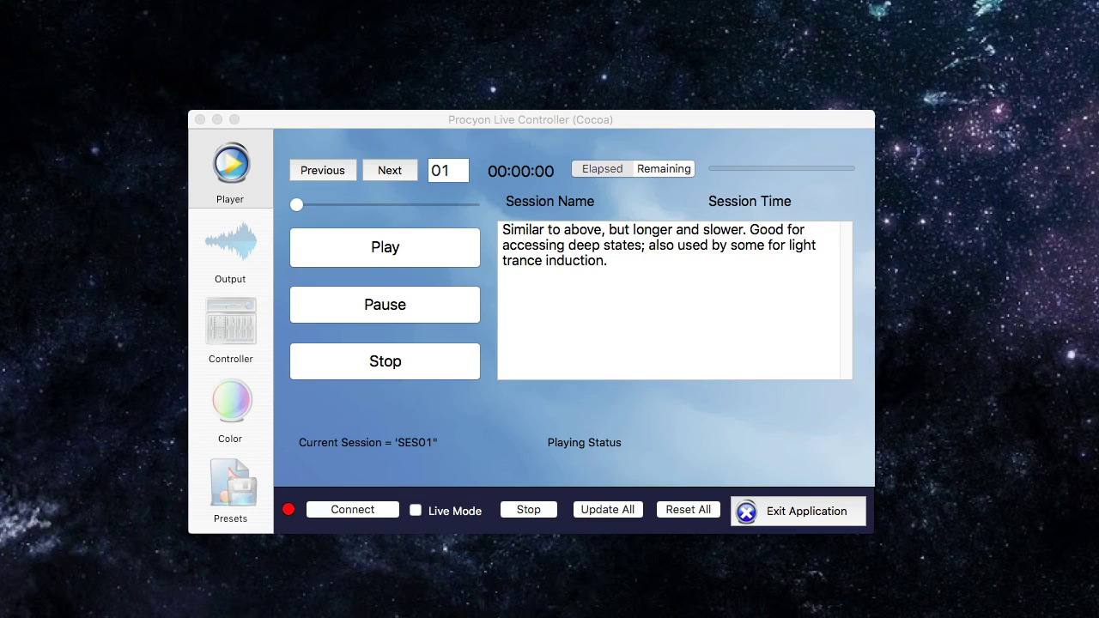
Browse the Output, Controller, colour wheel and Presets pages, then return to the session player
click(382, 125)
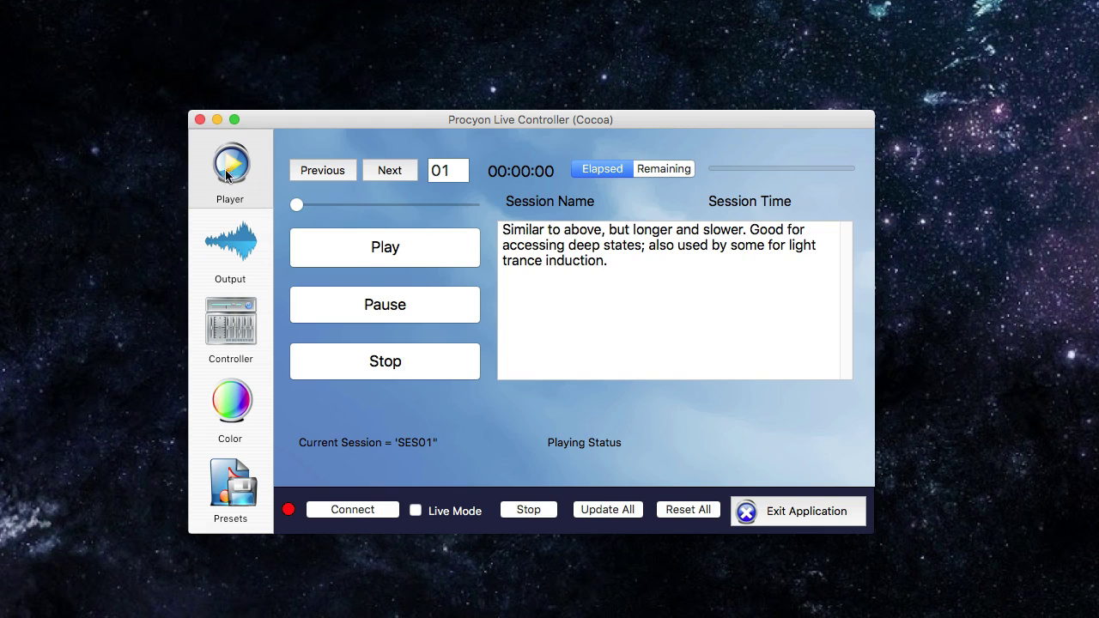
click(254, 146)
click(251, 239)
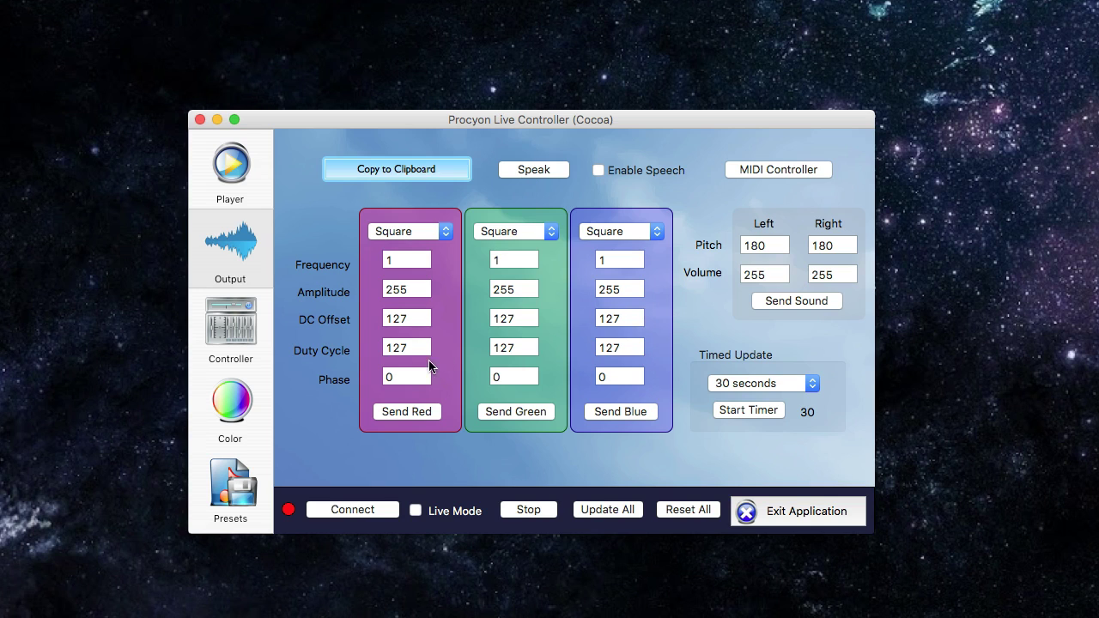
click(235, 346)
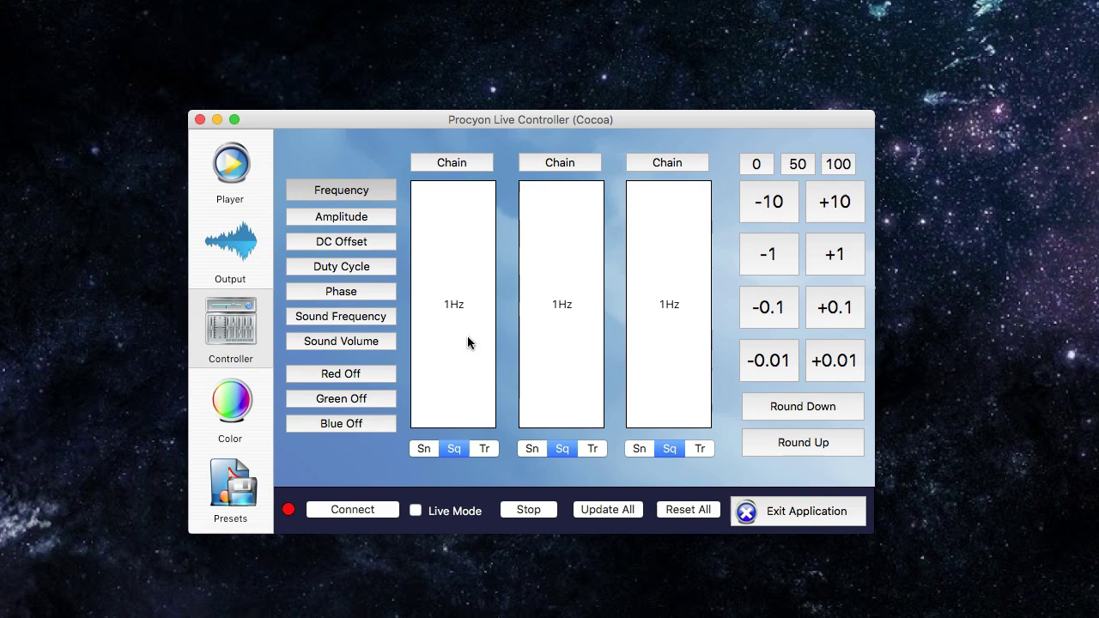
click(239, 412)
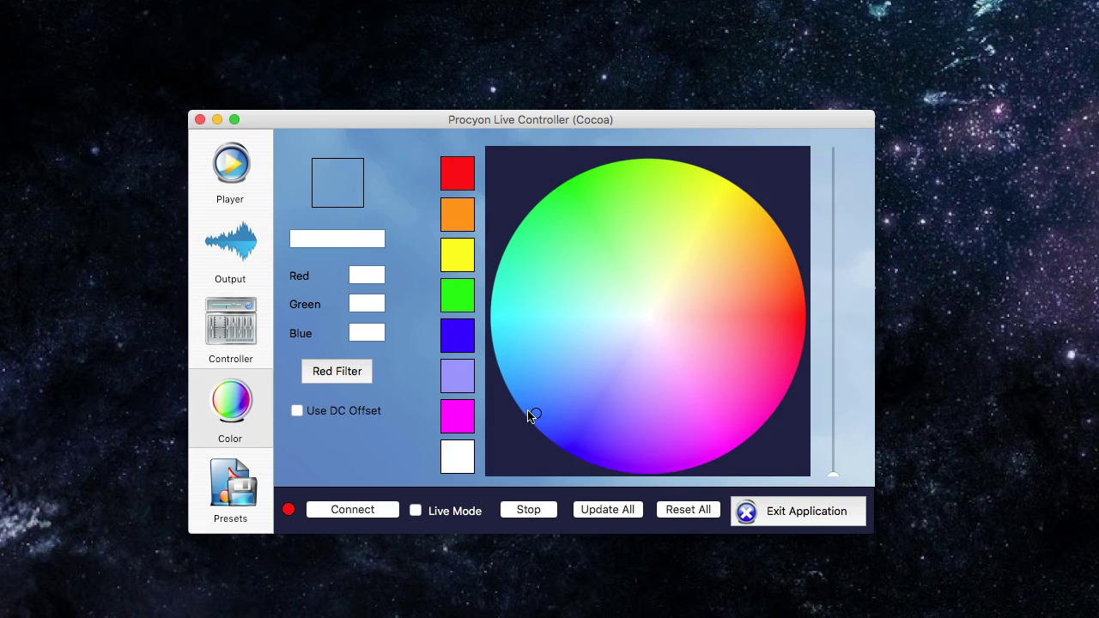
click(217, 495)
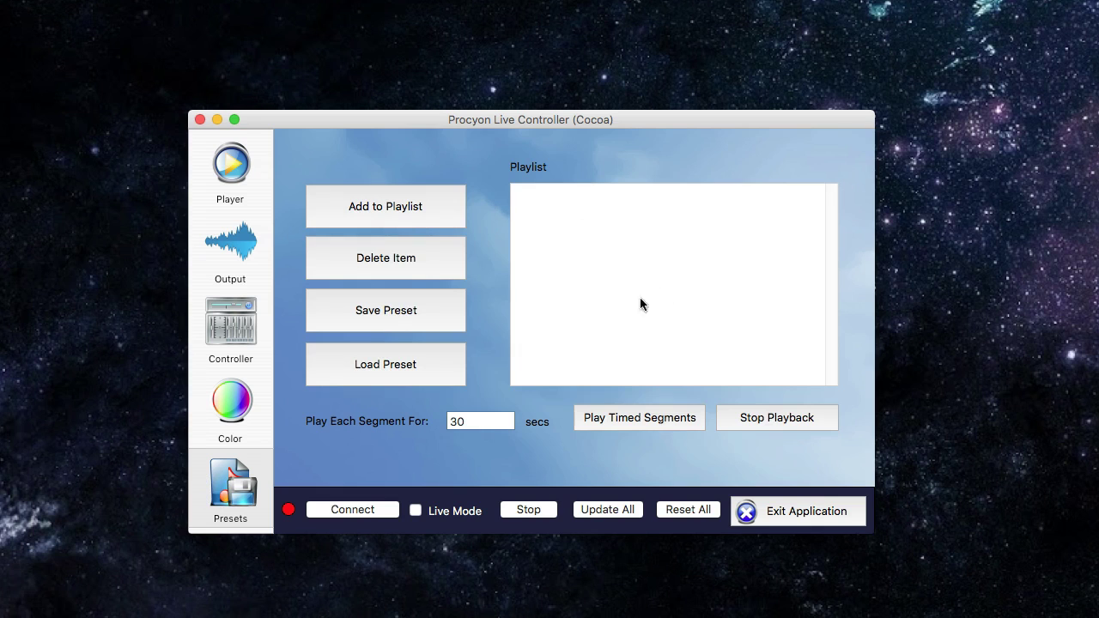
click(230, 165)
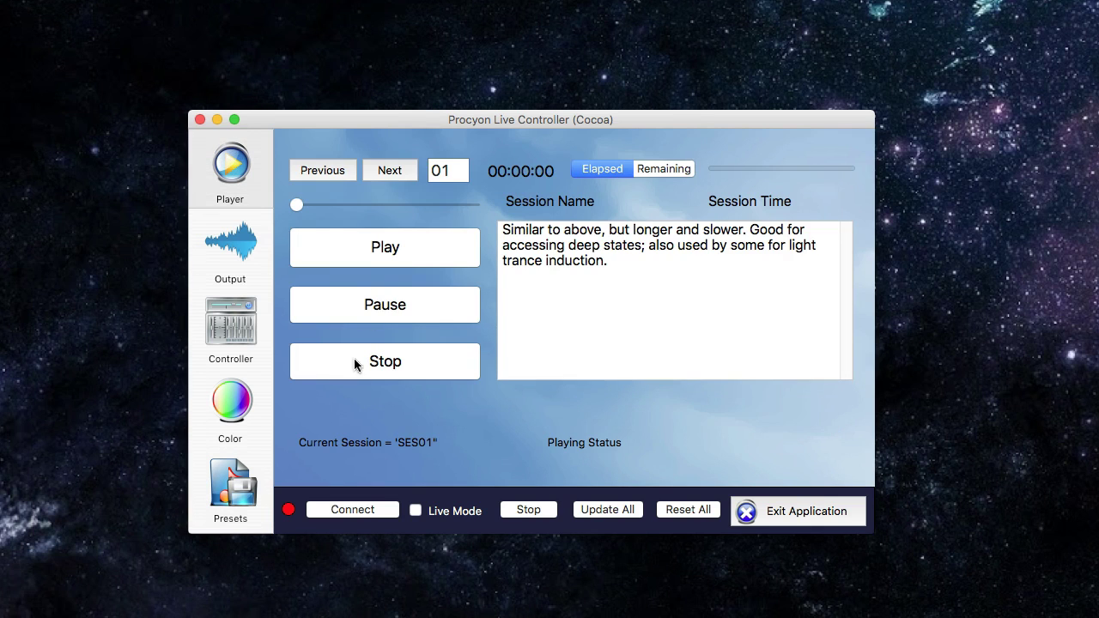
Connect on serial port 3 SLAB_USBtoUART and close the serial setup window
click(346, 510)
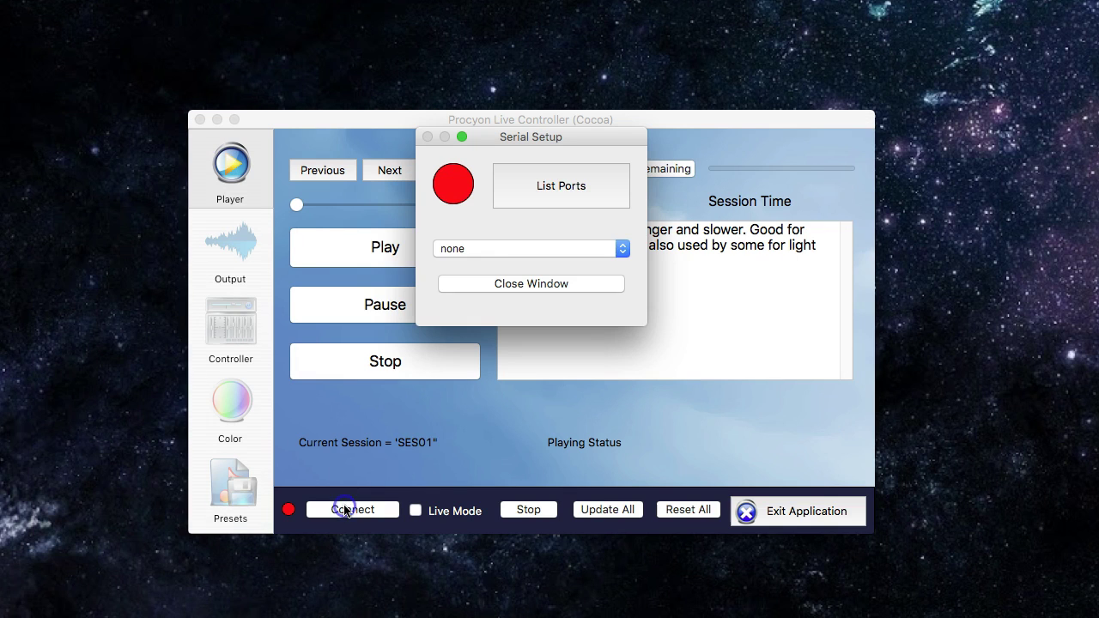
click(583, 194)
click(544, 248)
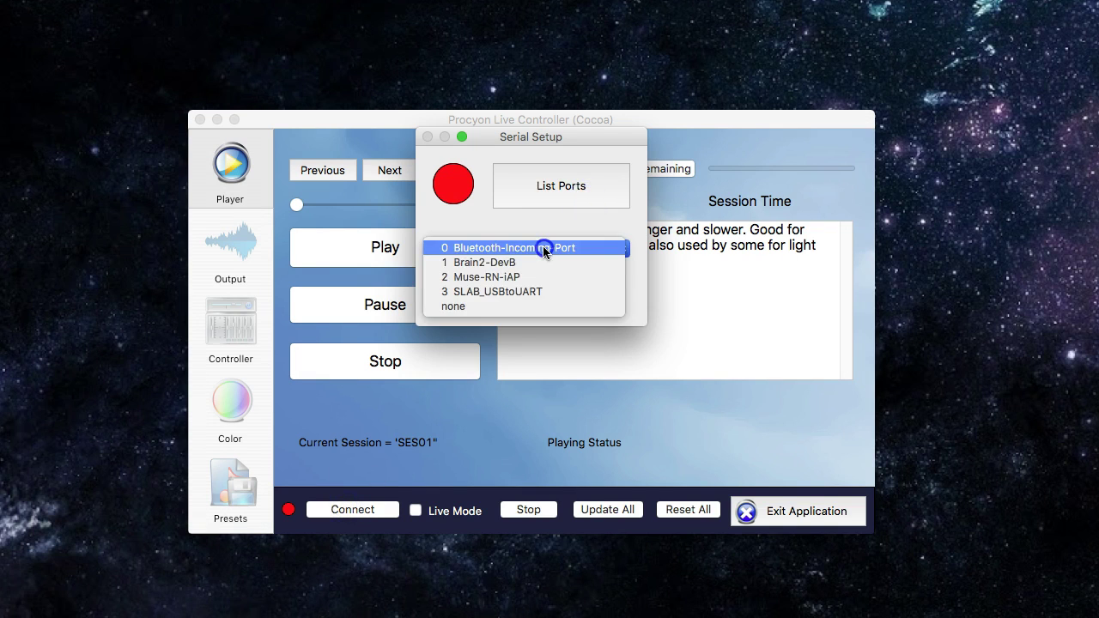
click(533, 291)
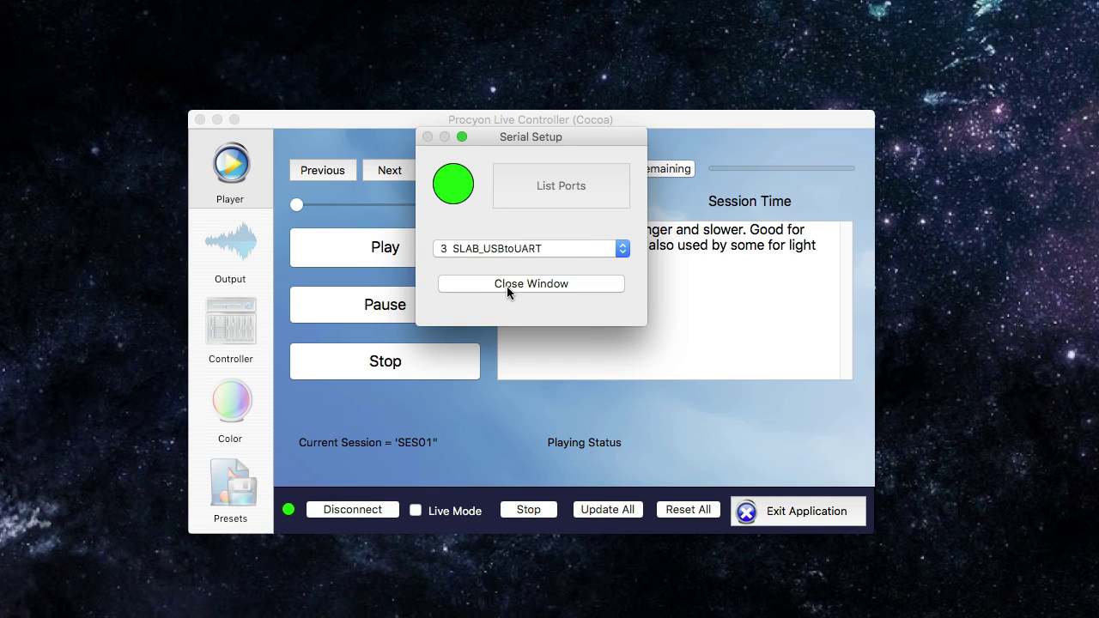
click(506, 286)
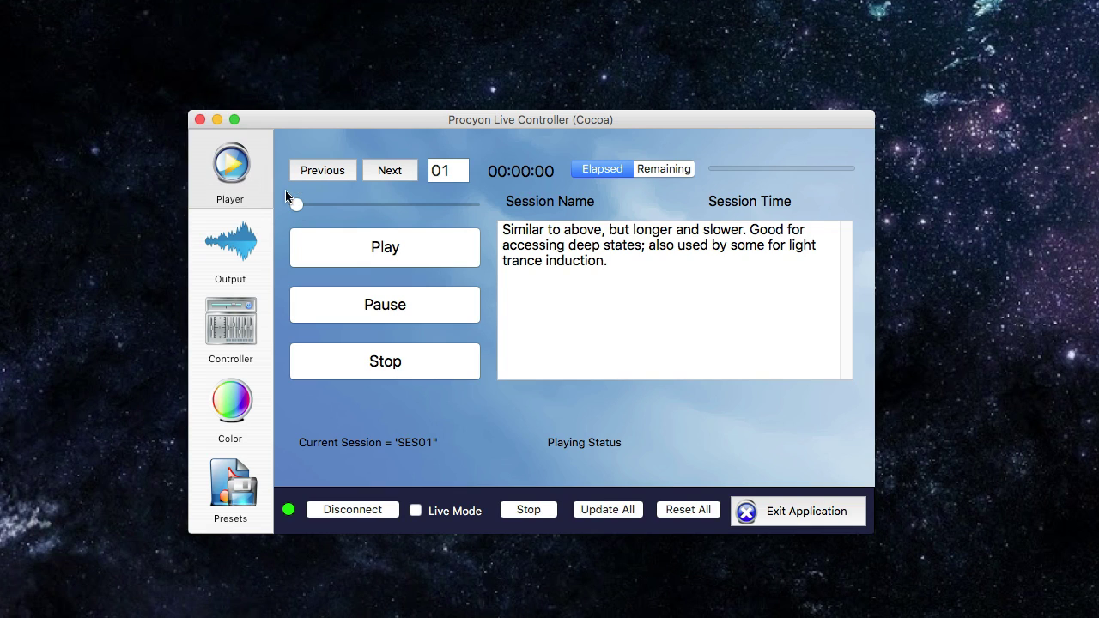
Slide the session selector past 05 up to session 23, Night Voyage 15
mouse_move(302, 206)
mouse_down()
mouse_move(358, 211)
mouse_move(339, 209)
mouse_up()
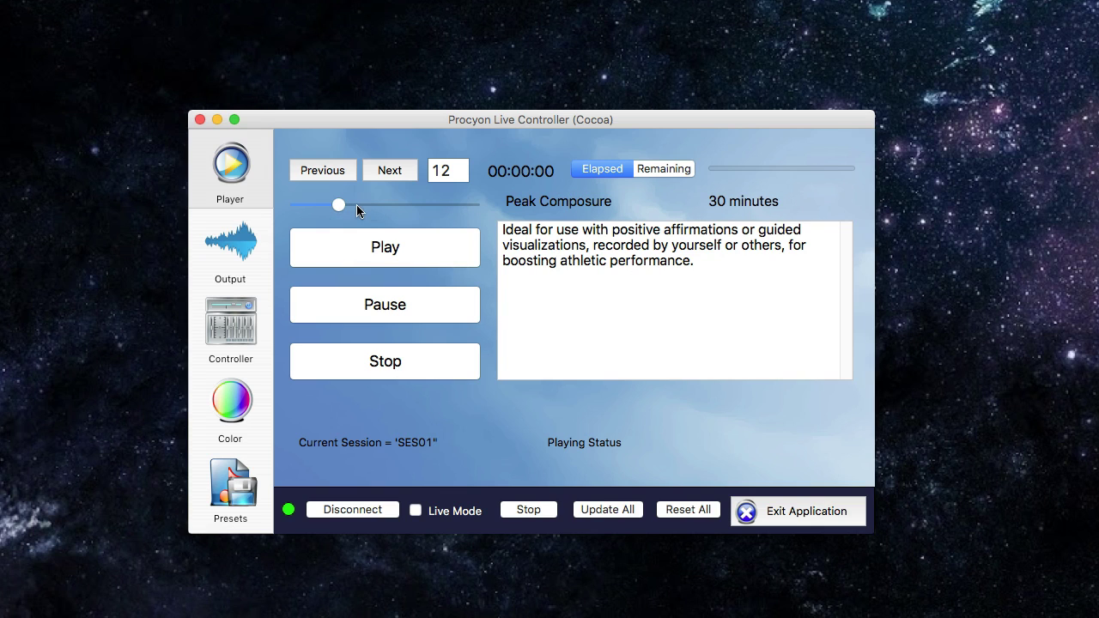
drag(338, 208, 381, 211)
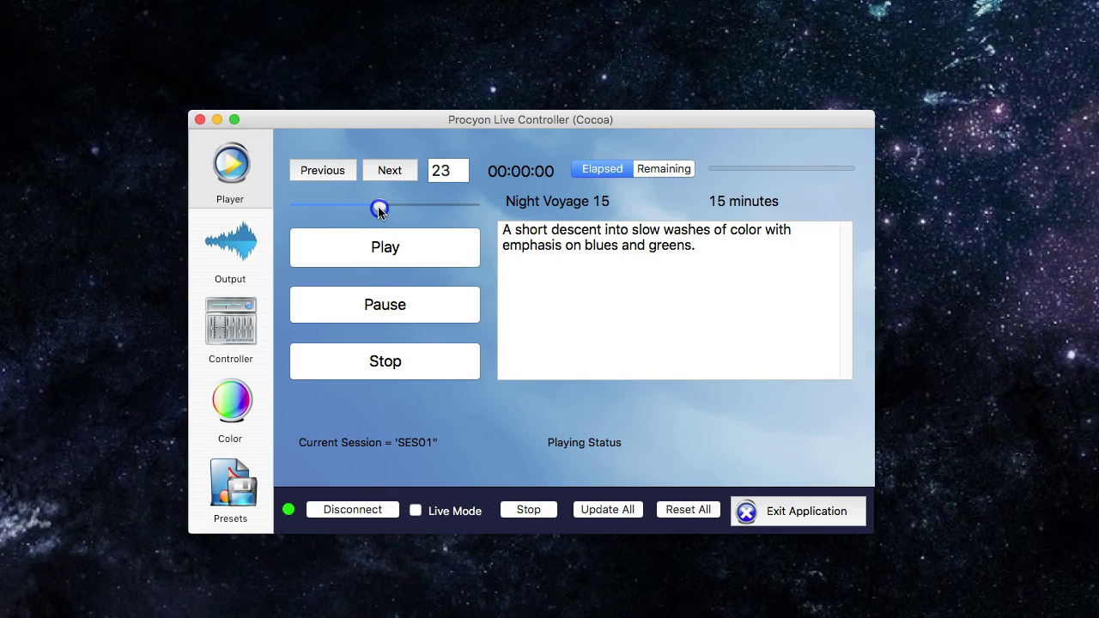
drag(378, 210, 380, 209)
Play Night Voyage 15, toggle Remaining/Elapsed time, then stop and restart it
click(387, 249)
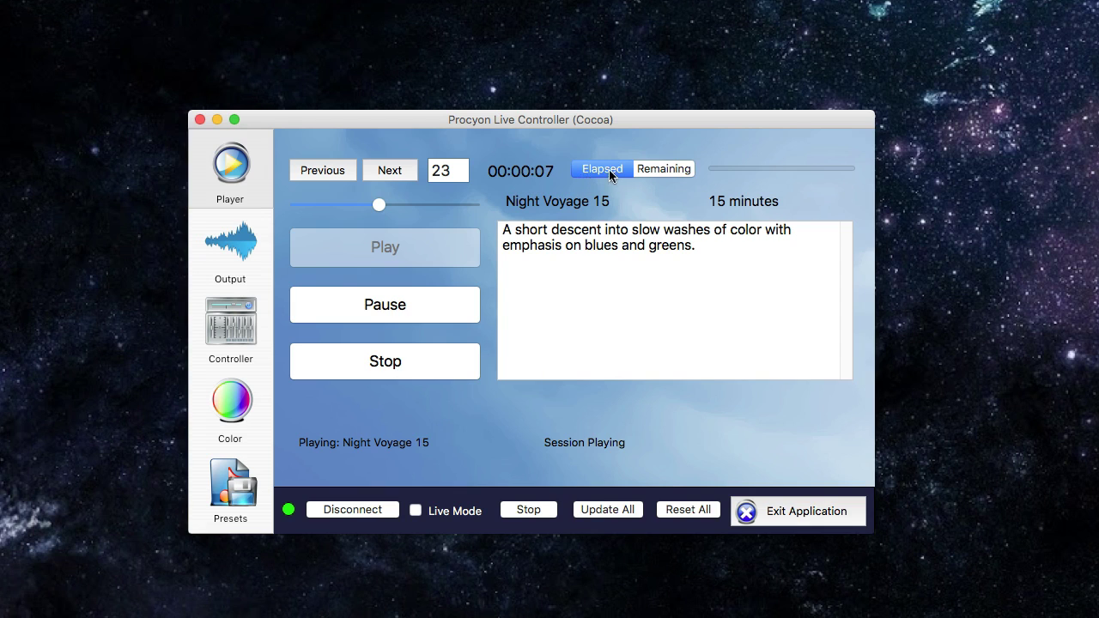
click(662, 171)
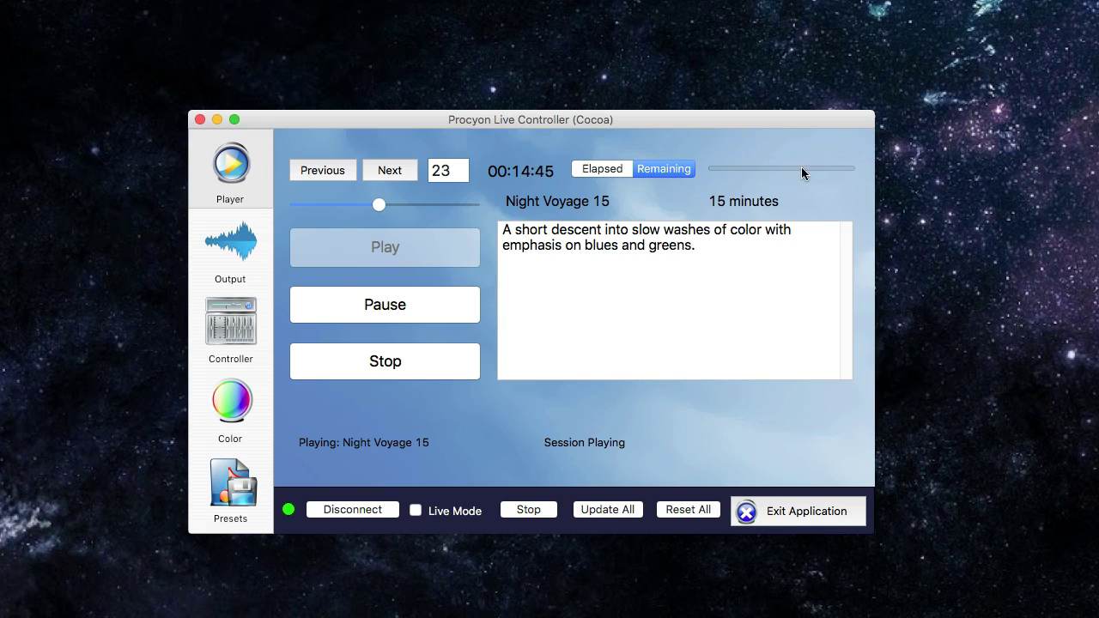
click(610, 171)
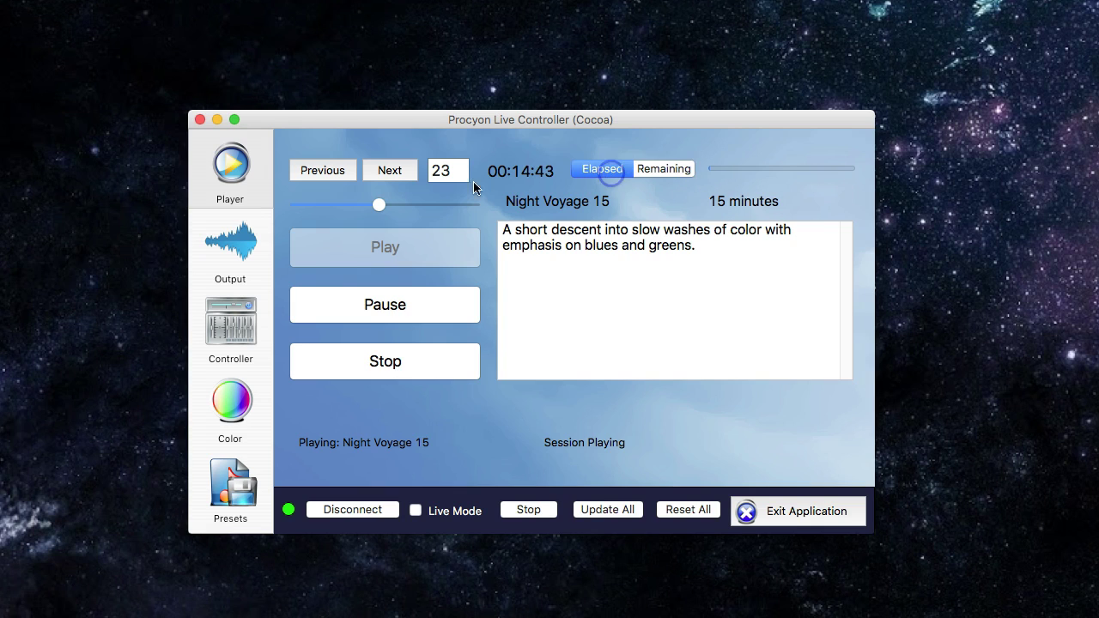
click(386, 360)
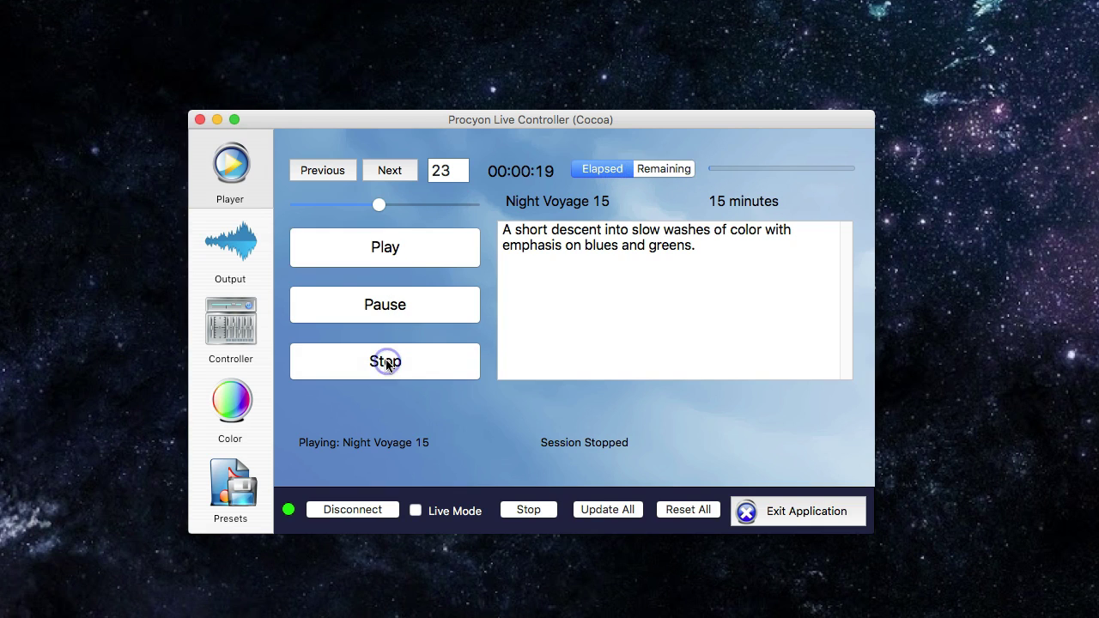
click(402, 246)
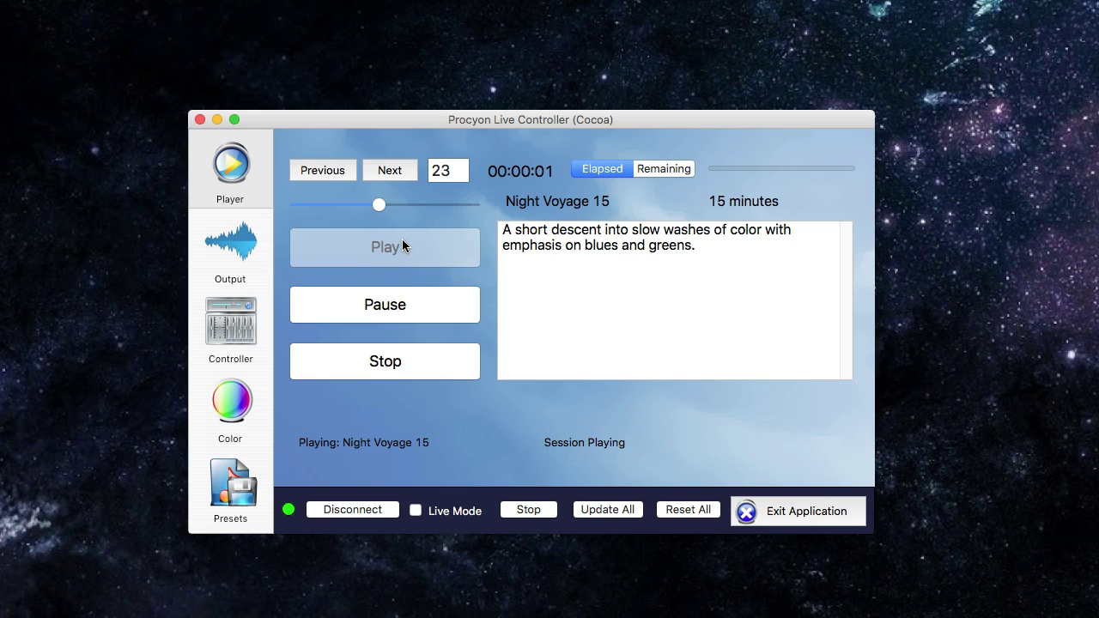
Pause the session, copy its wave settings to the clipboard, then resume and pause again
click(375, 304)
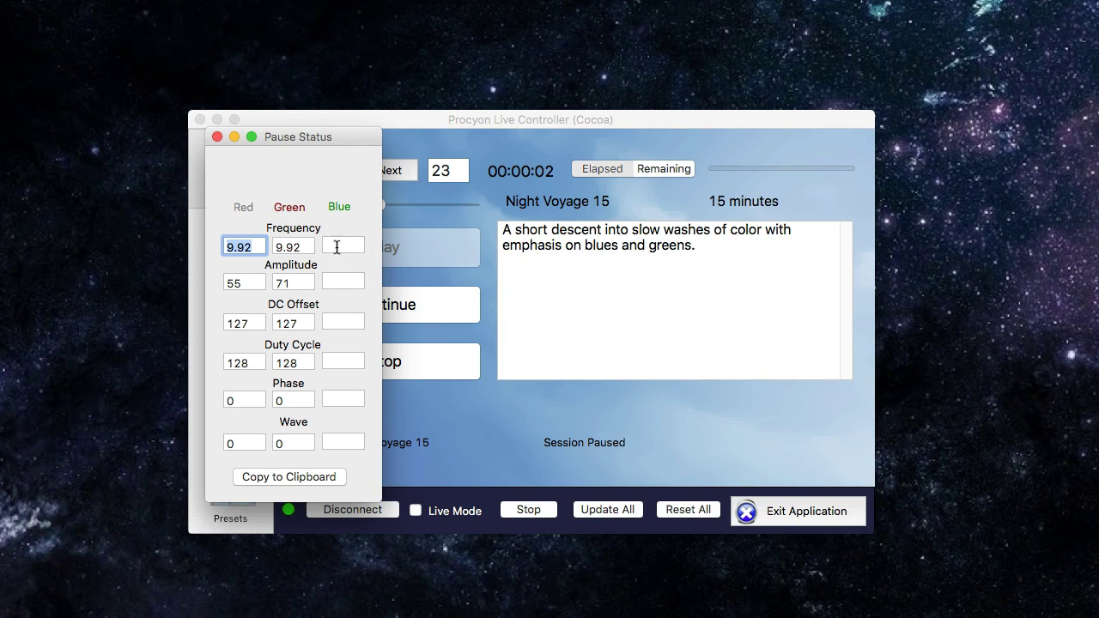
click(268, 478)
click(218, 137)
click(364, 305)
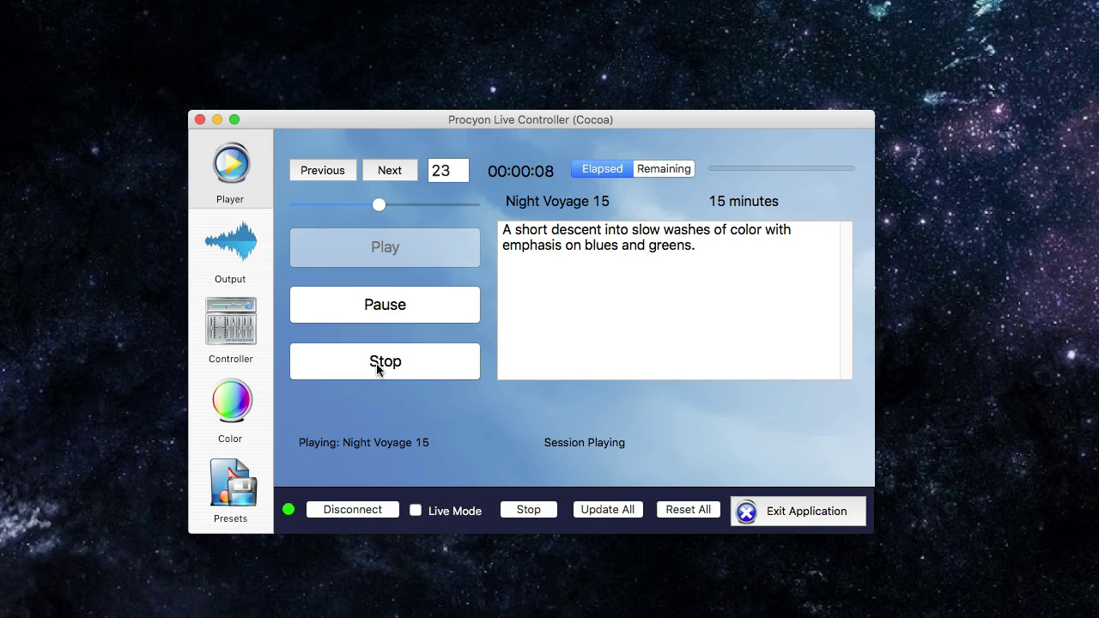
click(383, 315)
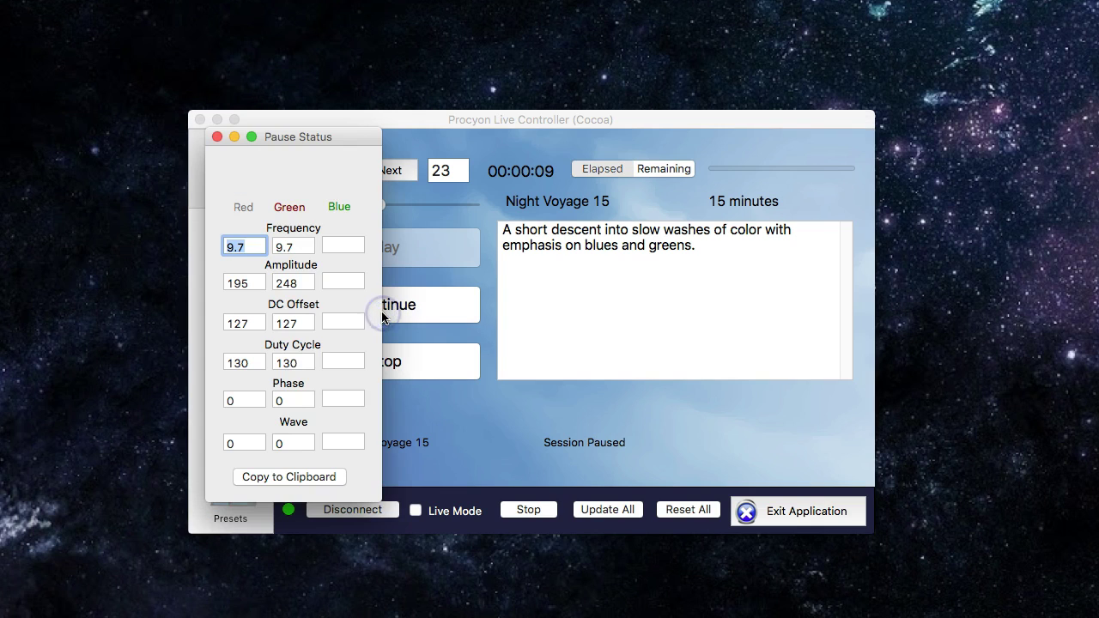
click(217, 137)
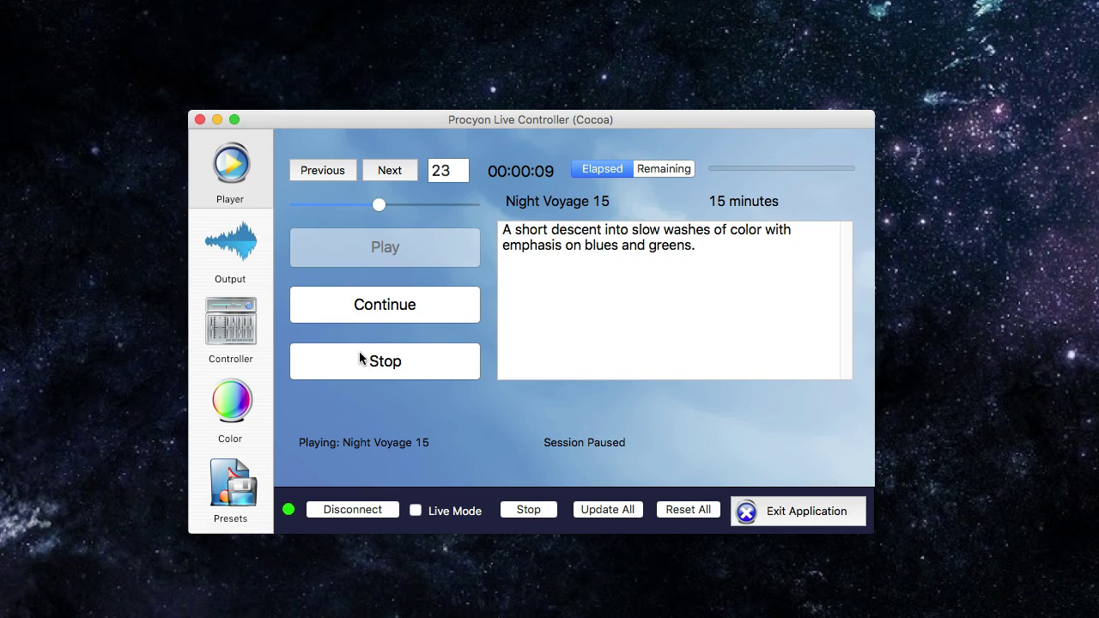
Stop Night Voyage 15 and select session 05, Quick Alertness
click(369, 302)
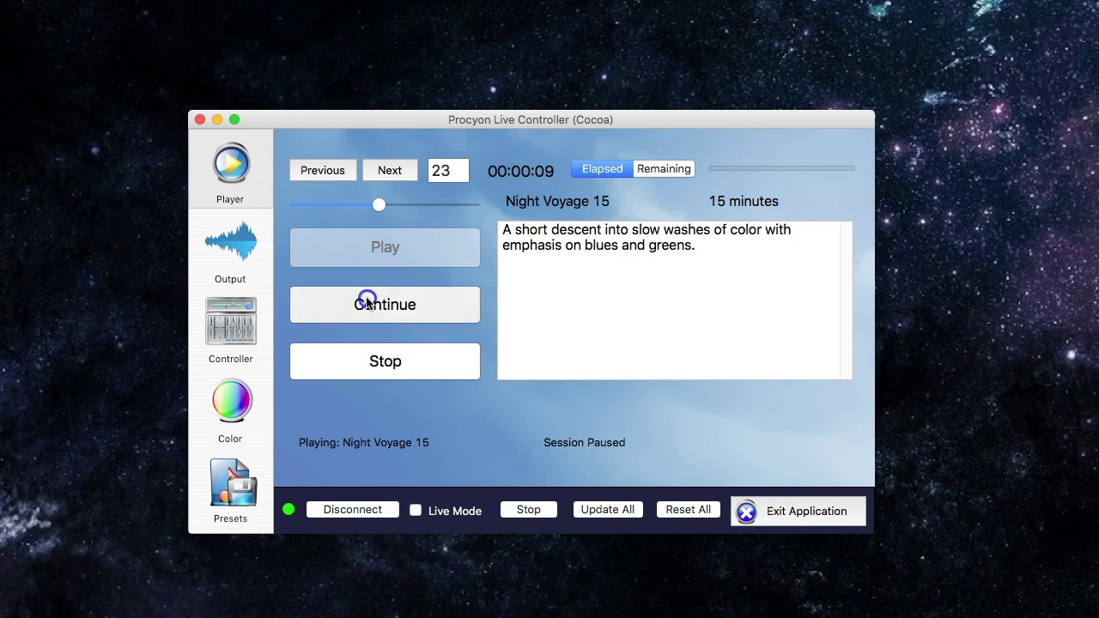
click(387, 364)
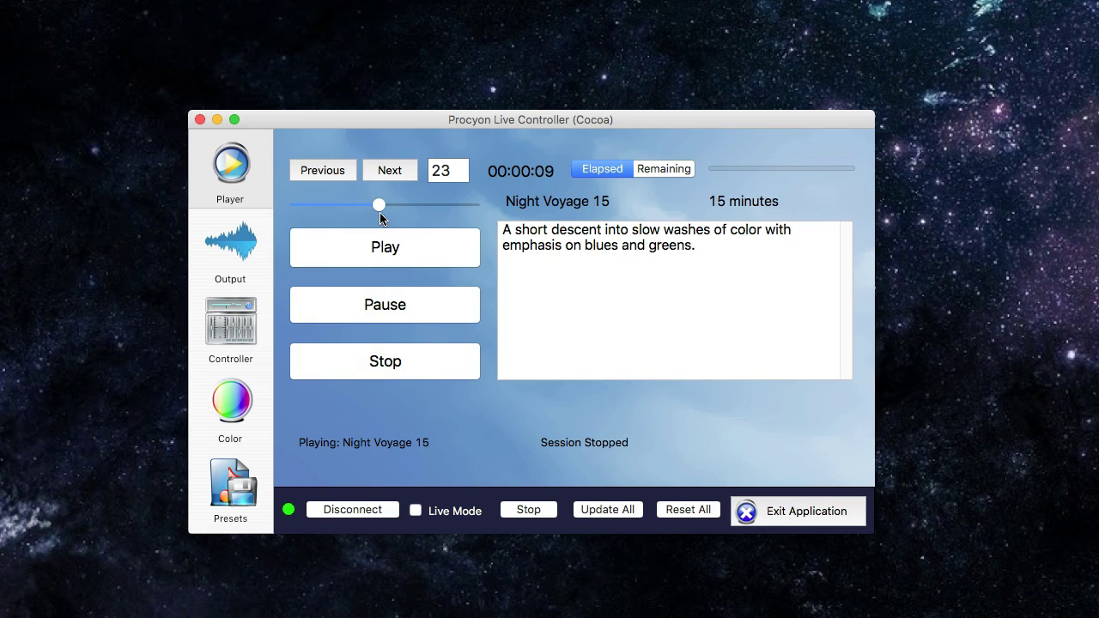
mouse_move(380, 212)
mouse_down()
mouse_move(311, 207)
mouse_move(435, 204)
mouse_move(312, 202)
mouse_up()
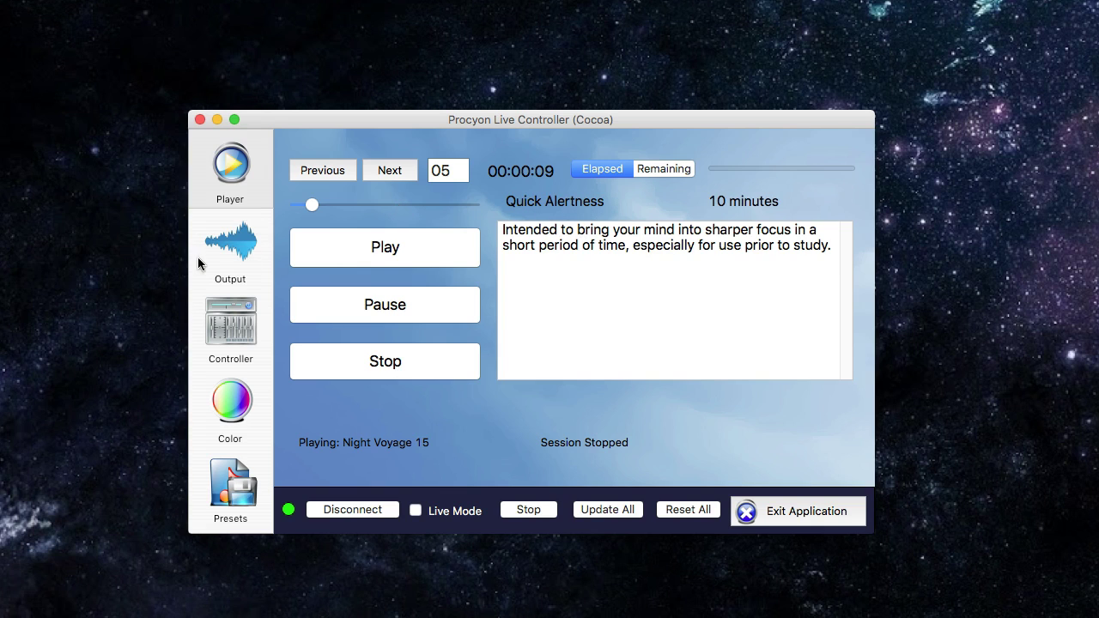
On the Output page, enable Live Mode and set the red square wave frequency to 10
click(244, 234)
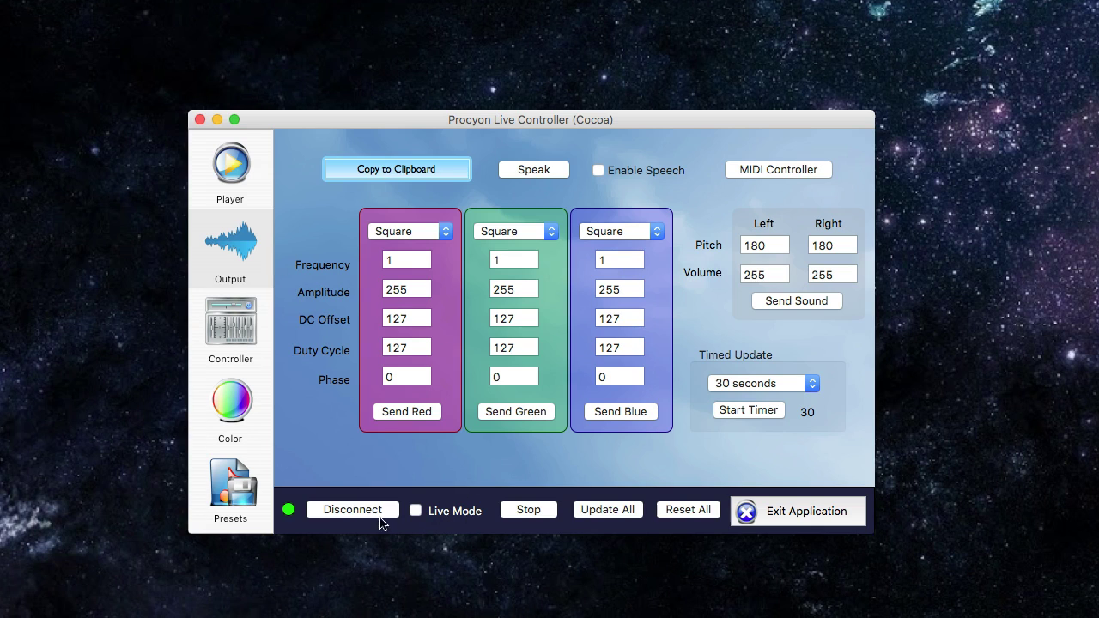
click(415, 510)
click(420, 260)
text(0)
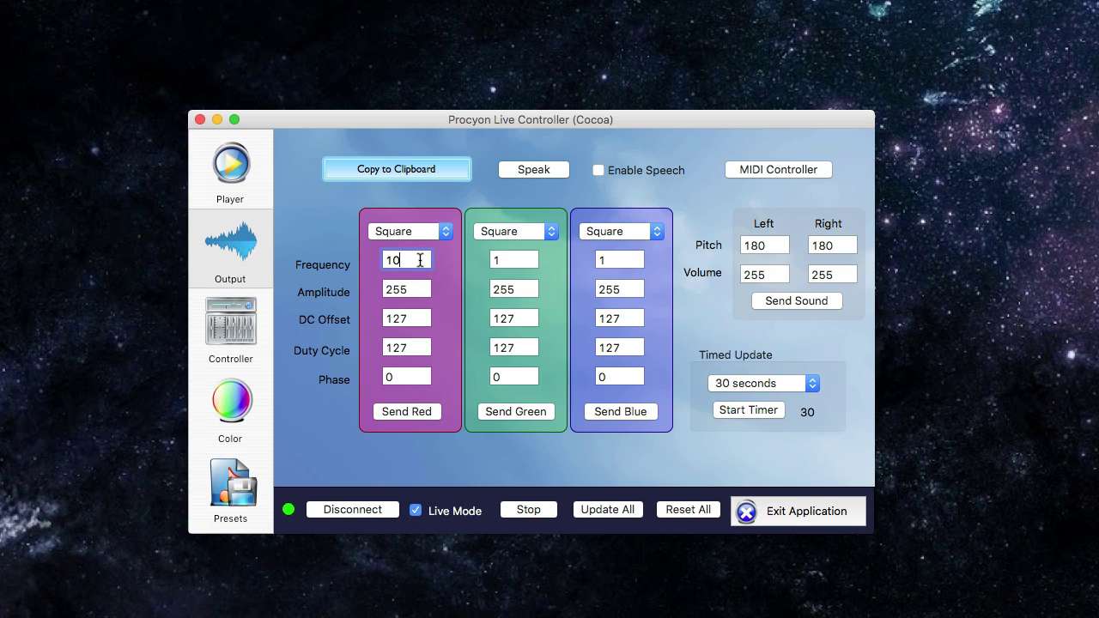
double_click(419, 260)
drag(410, 290, 380, 290)
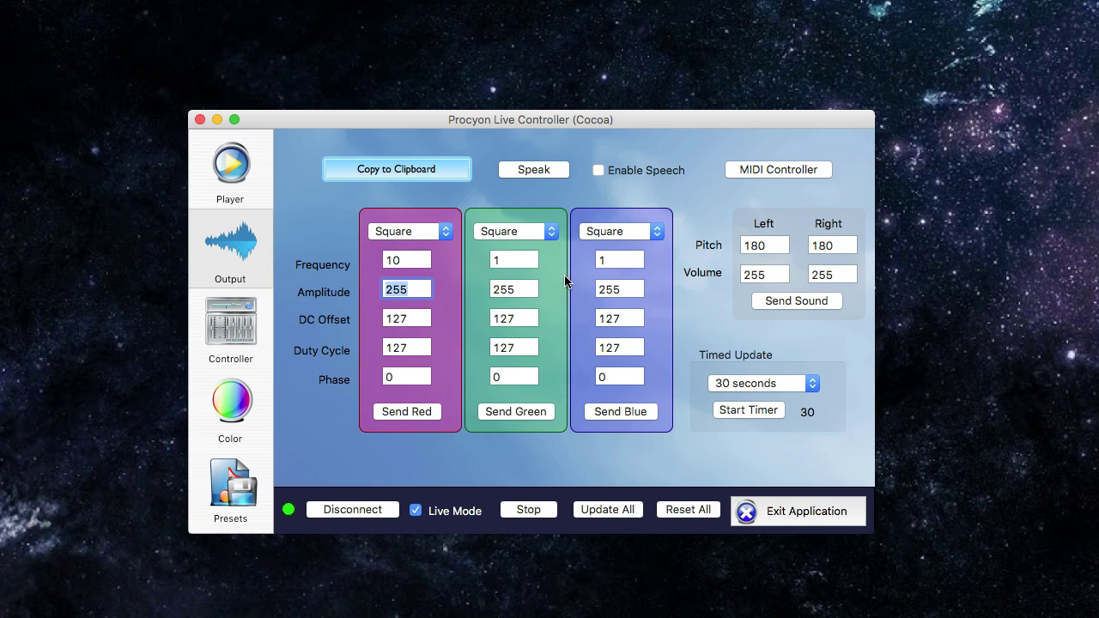
Enable speech and change the red frequency to 12
click(597, 169)
click(421, 258)
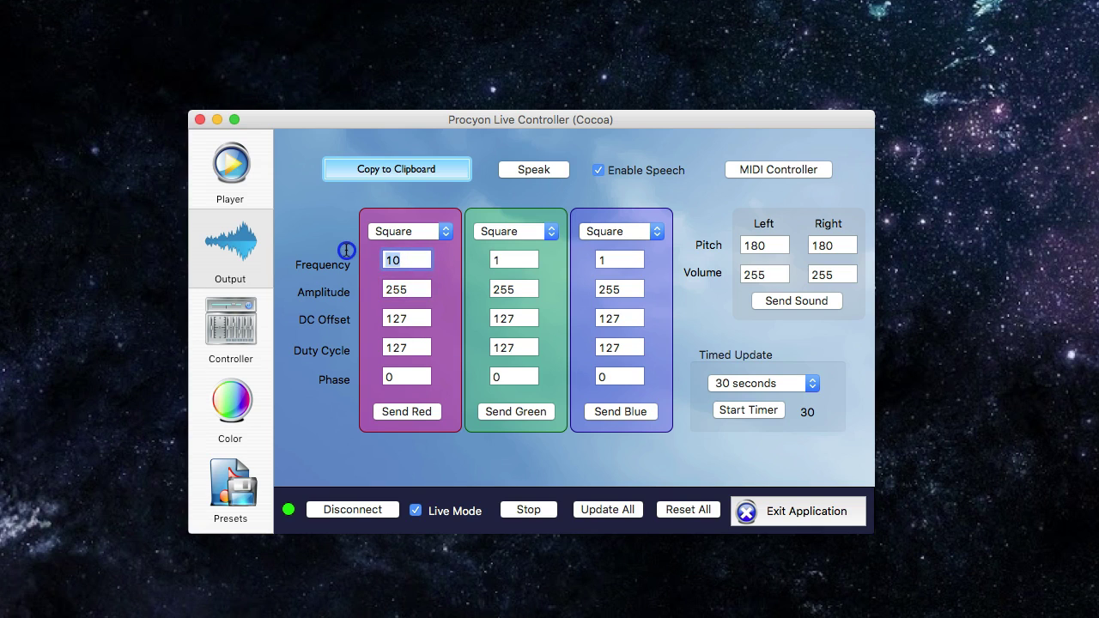
text(12)
Have the settings spoken aloud, then view and close the PortMidi Devices list
click(533, 169)
click(534, 171)
click(778, 169)
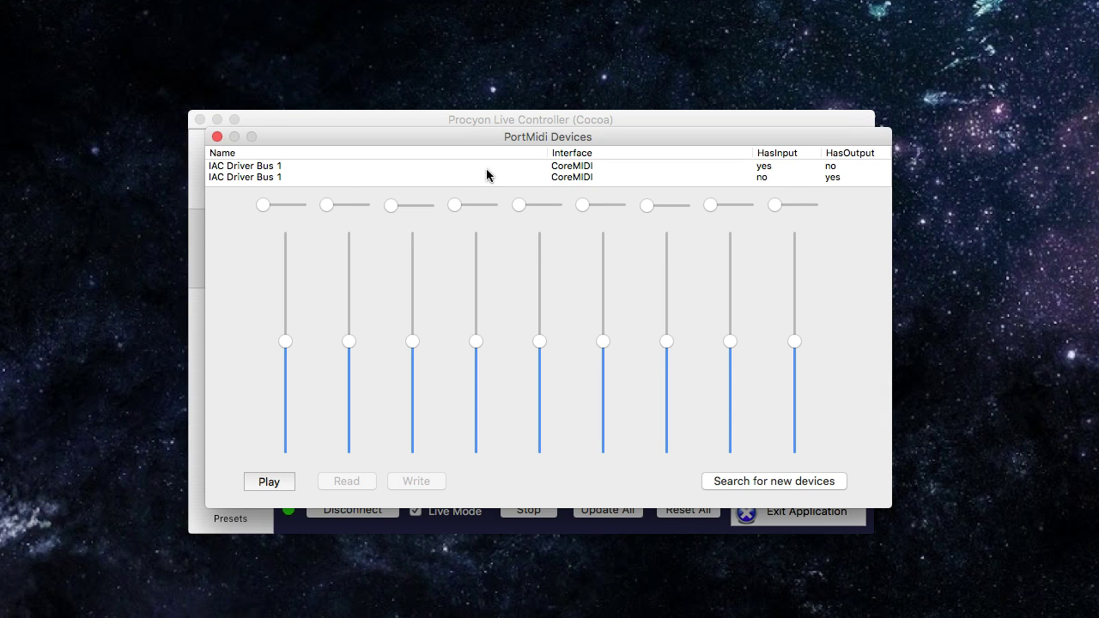
click(216, 137)
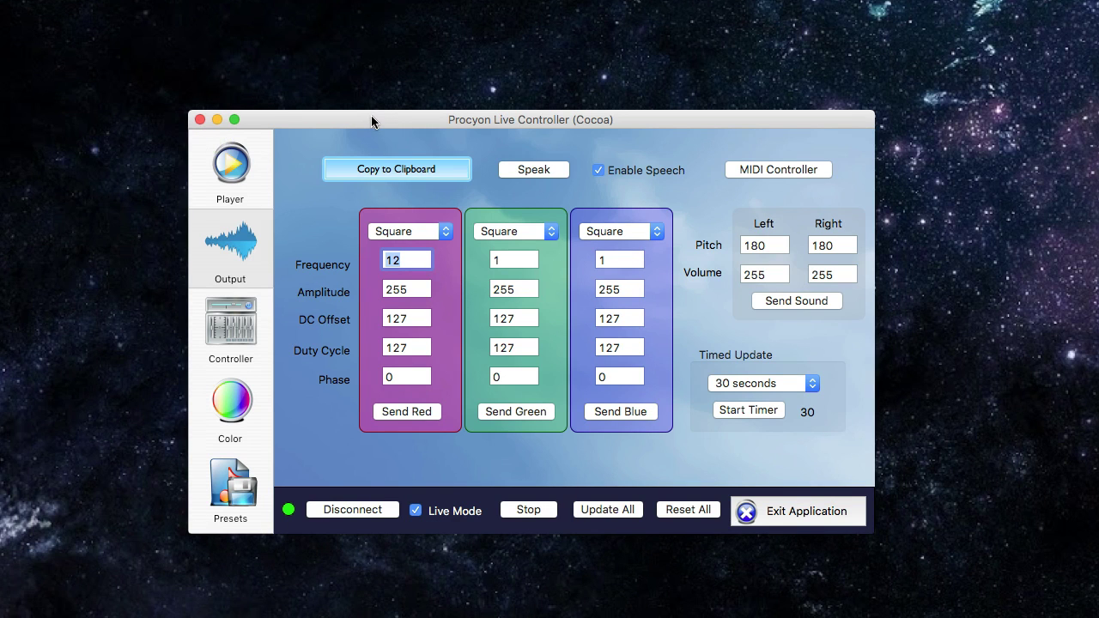
Stop the light output, keep red on Square wave, and switch to the Controller view
drag(372, 118, 374, 118)
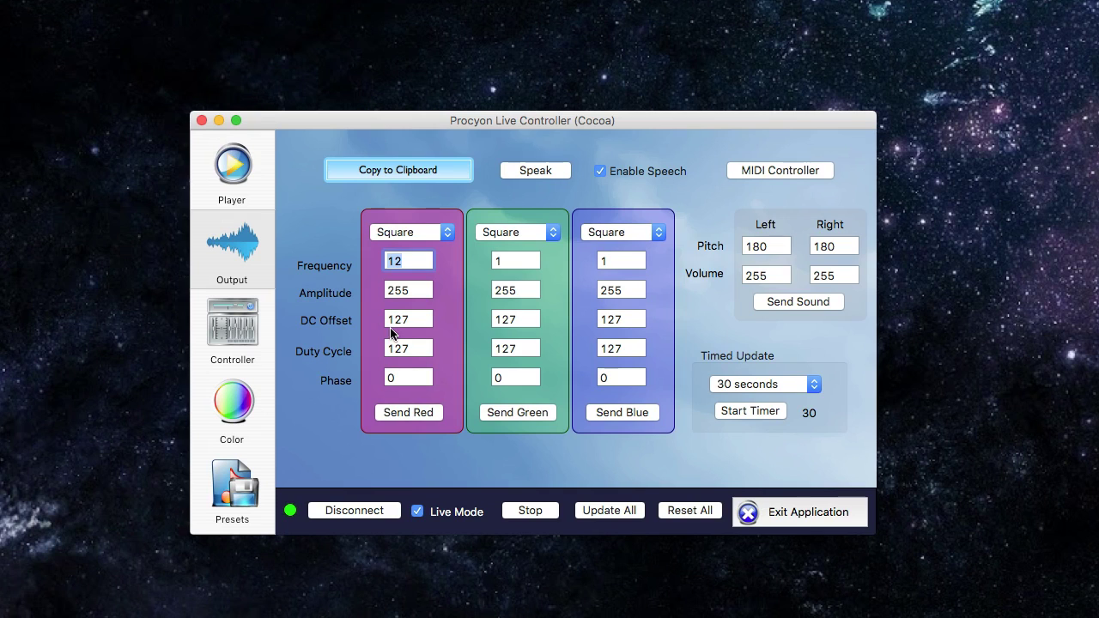
click(542, 514)
click(395, 234)
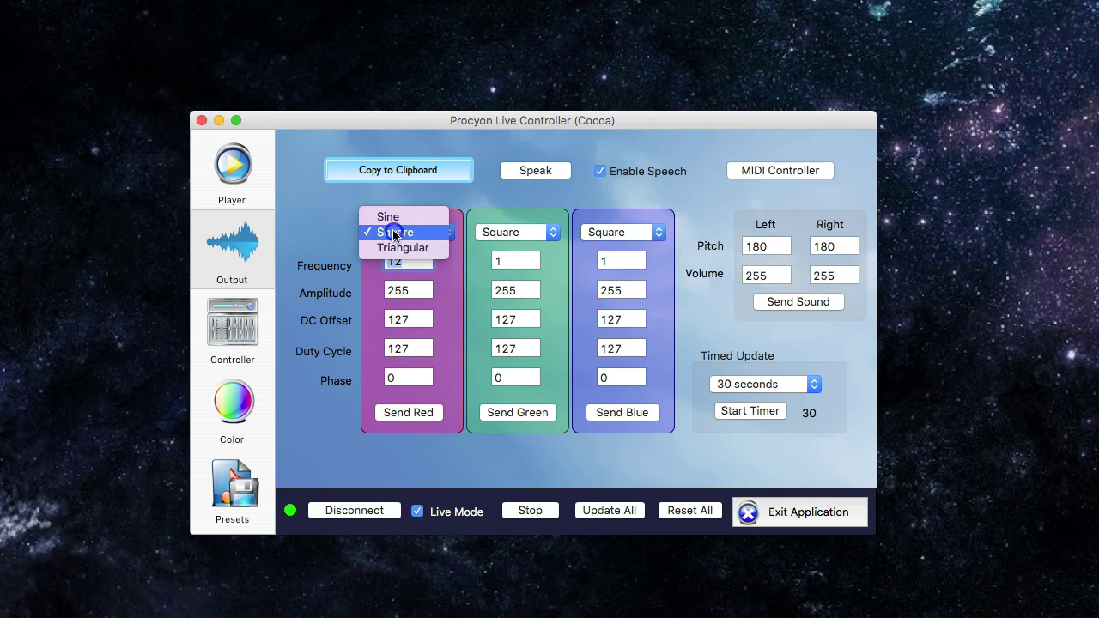
click(346, 225)
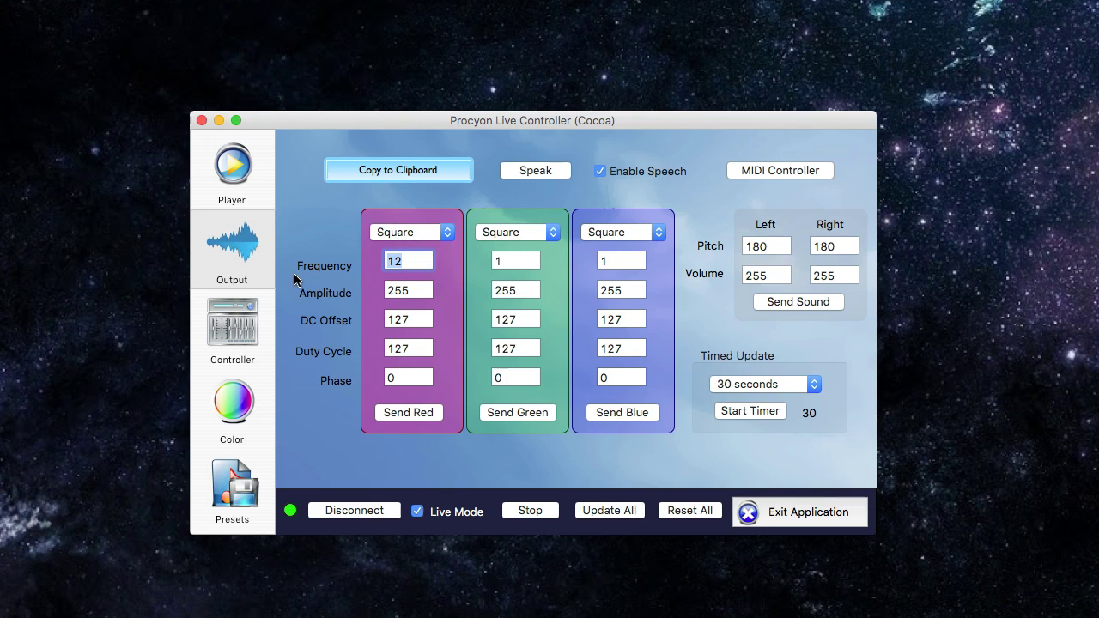
click(239, 357)
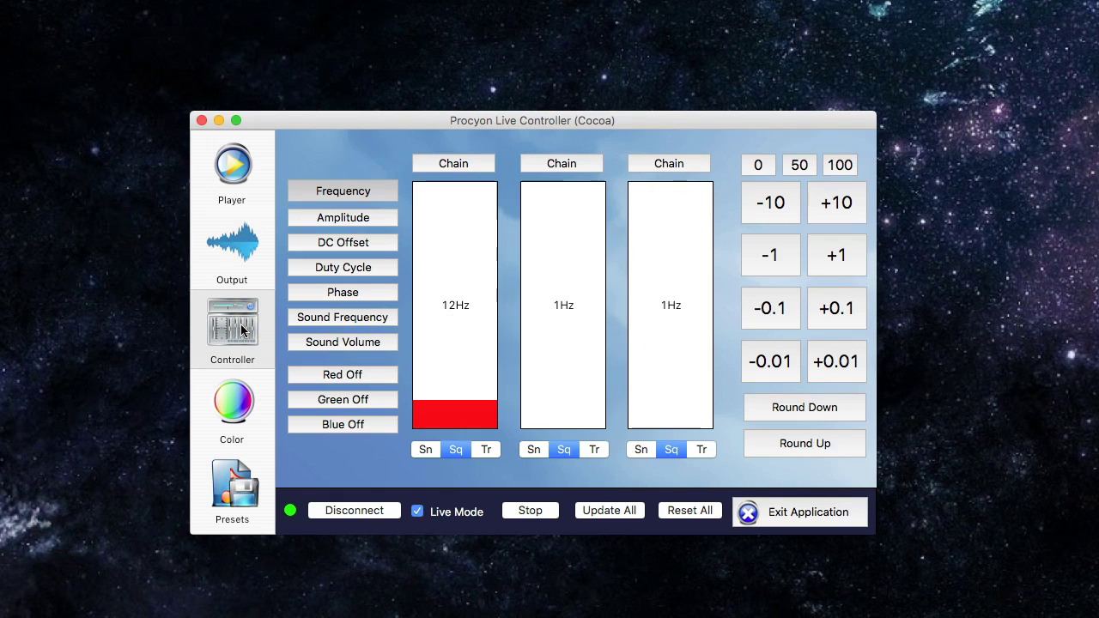
Drag the bars to red 7 Hz, green 11 Hz, blue 7 Hz, then preview Amplitude and DC Offset
click(459, 406)
mouse_move(460, 405)
mouse_down()
mouse_move(463, 369)
mouse_move(462, 418)
mouse_move(464, 408)
mouse_up()
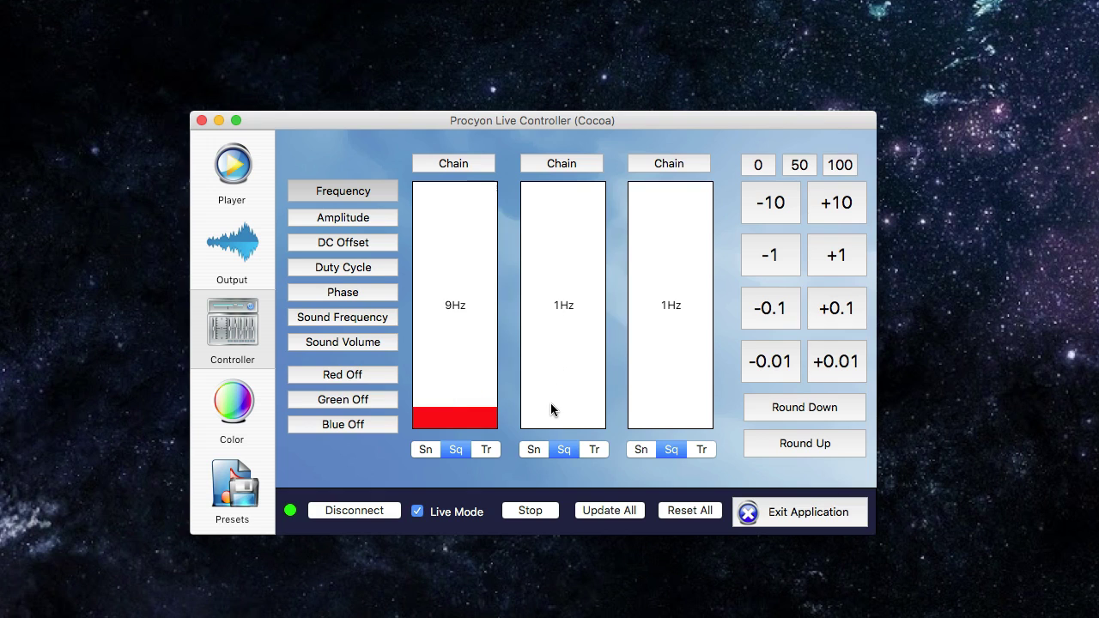
mouse_move(548, 413)
mouse_down()
mouse_move(545, 400)
mouse_move(555, 396)
mouse_up()
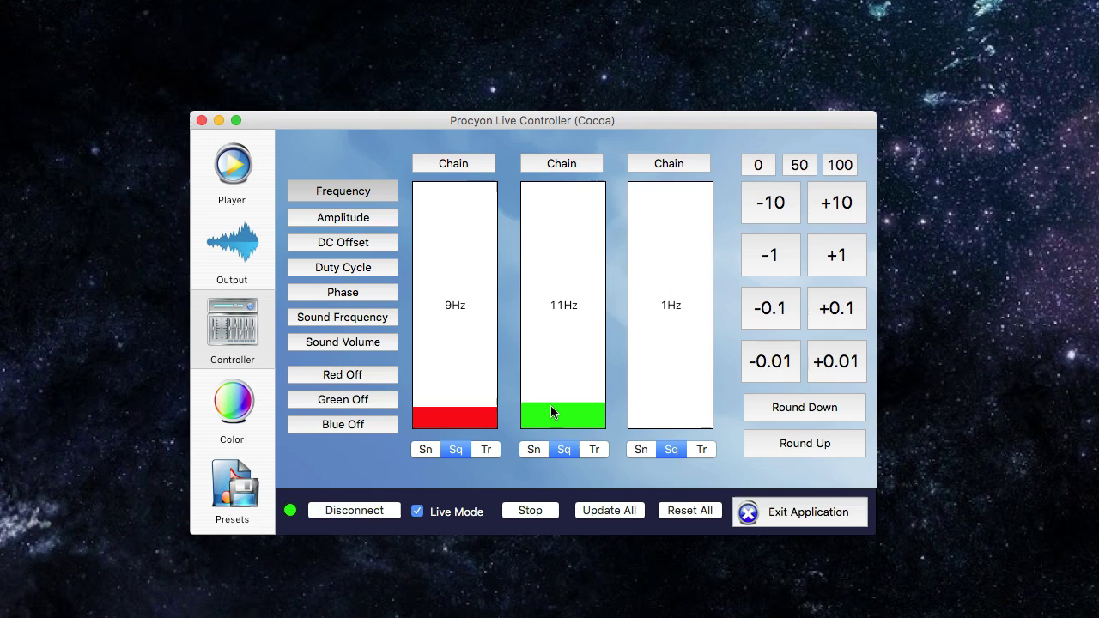
click(656, 418)
drag(656, 418, 648, 416)
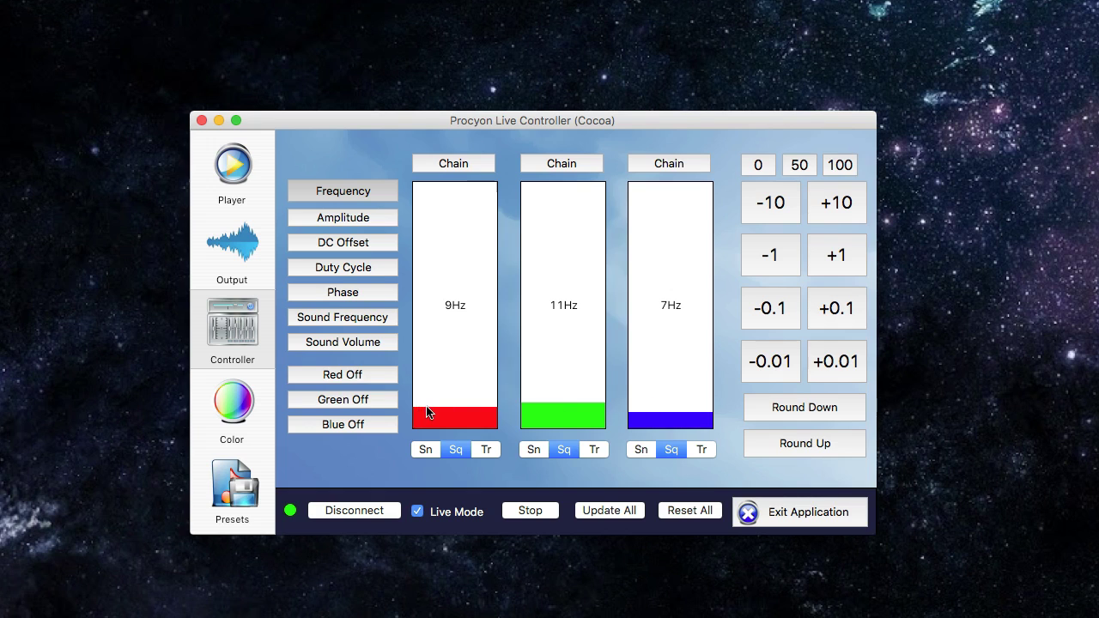
mouse_move(427, 412)
mouse_down()
mouse_move(426, 394)
mouse_move(423, 416)
mouse_up()
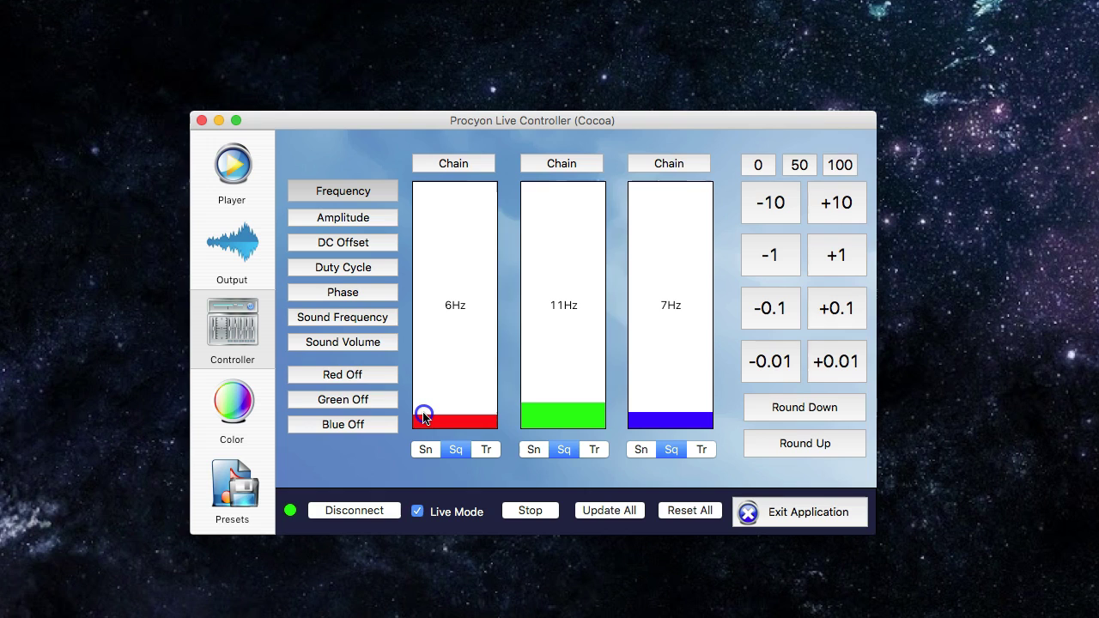
click(424, 415)
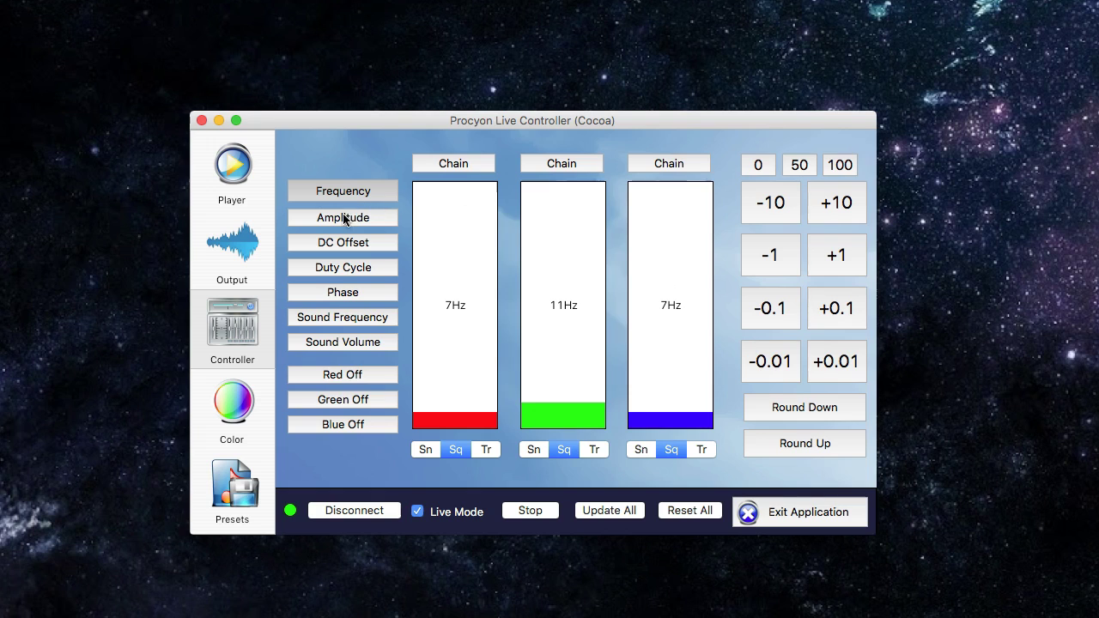
click(309, 218)
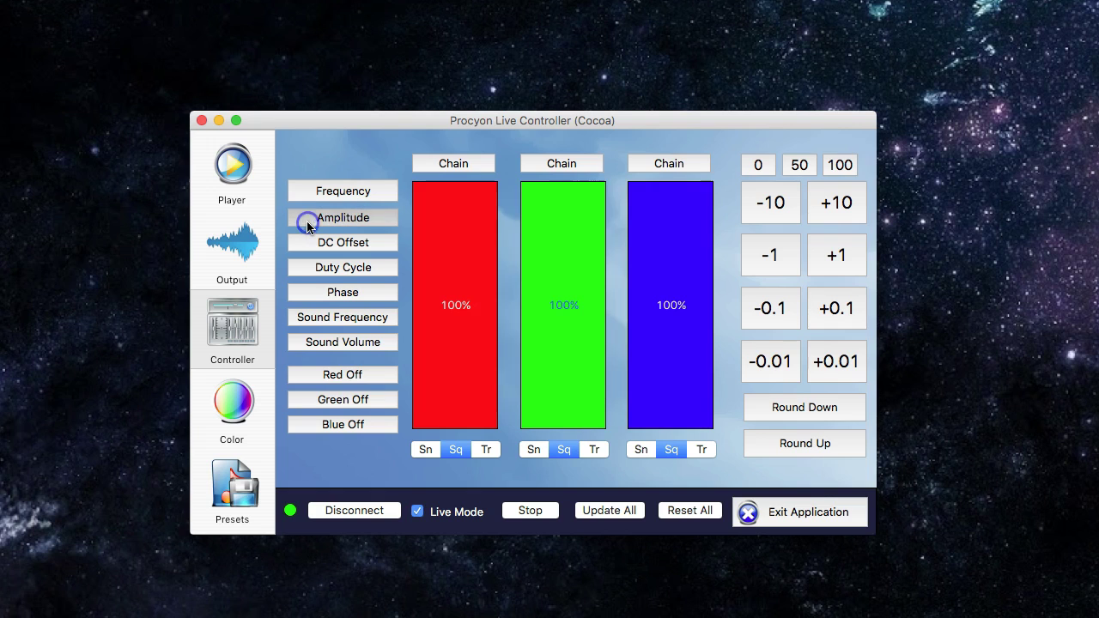
click(346, 243)
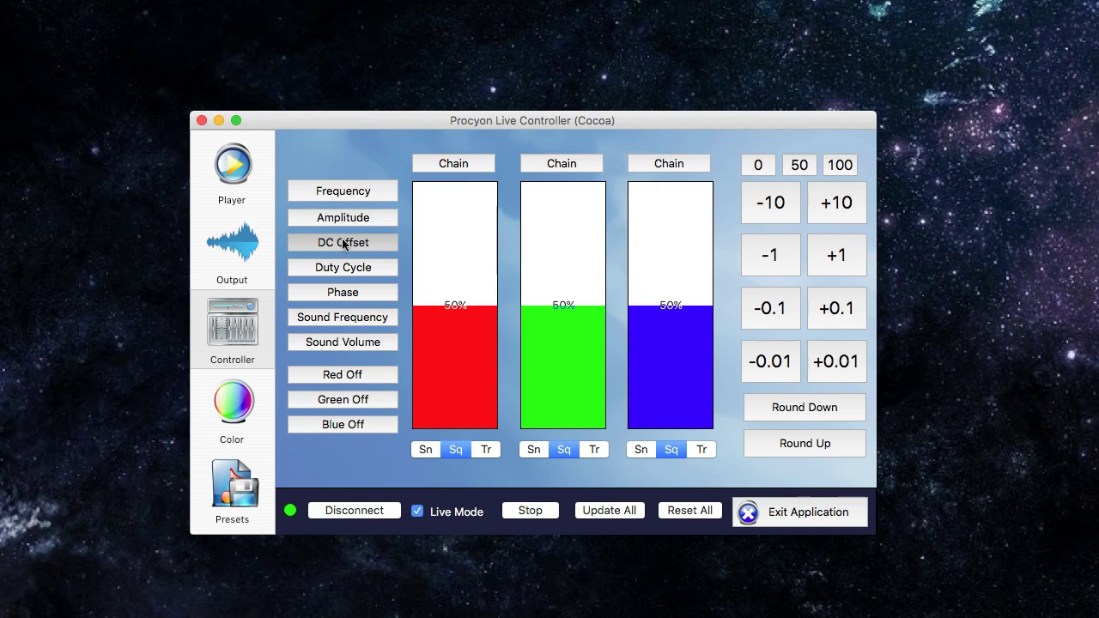
Chain red and green, drag red up to 11 Hz, then unchain green
click(347, 192)
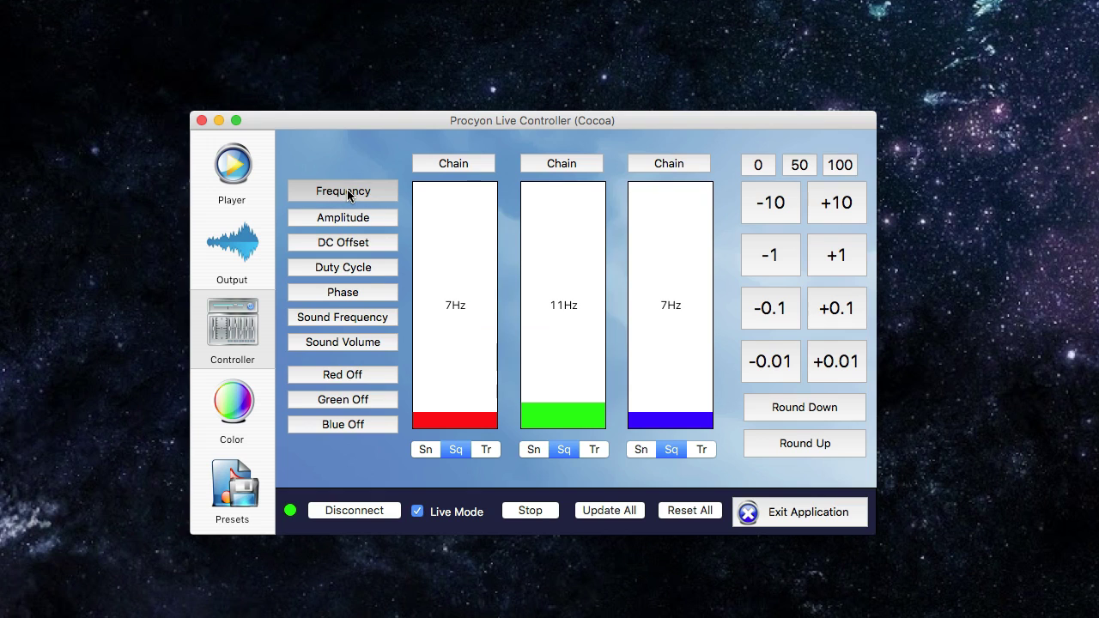
click(461, 167)
click(562, 164)
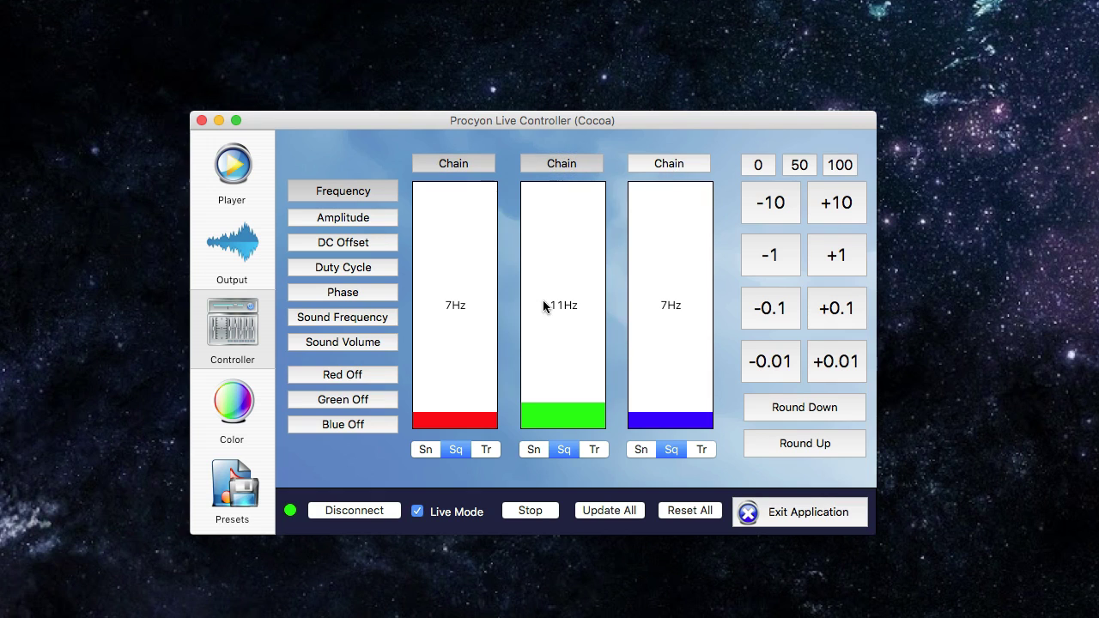
mouse_move(437, 416)
mouse_down()
mouse_move(441, 385)
mouse_move(436, 400)
mouse_up()
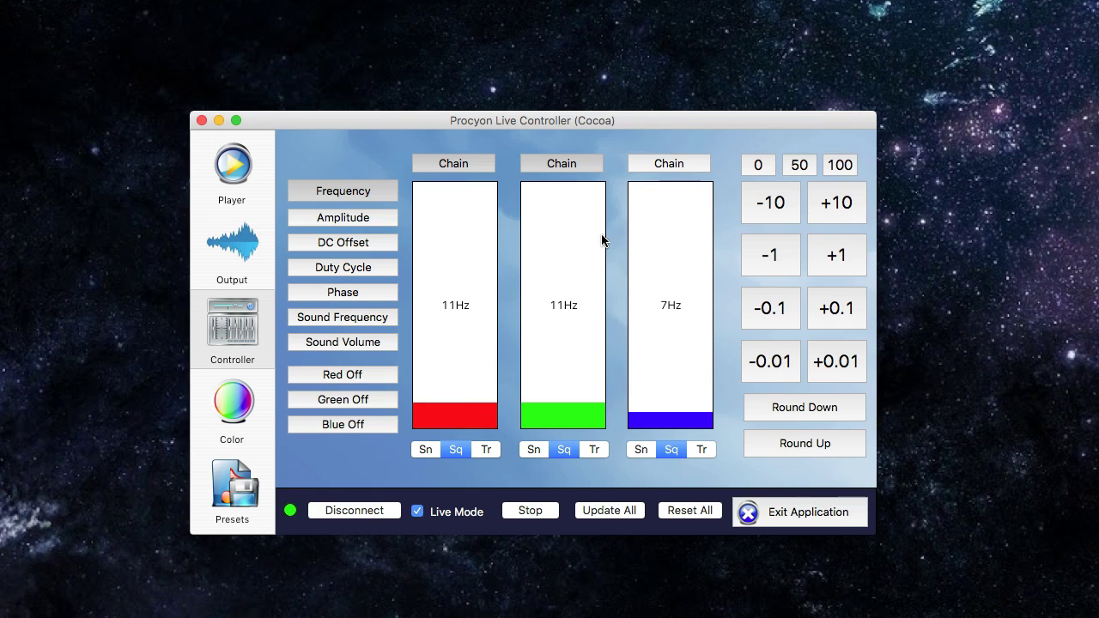
click(569, 167)
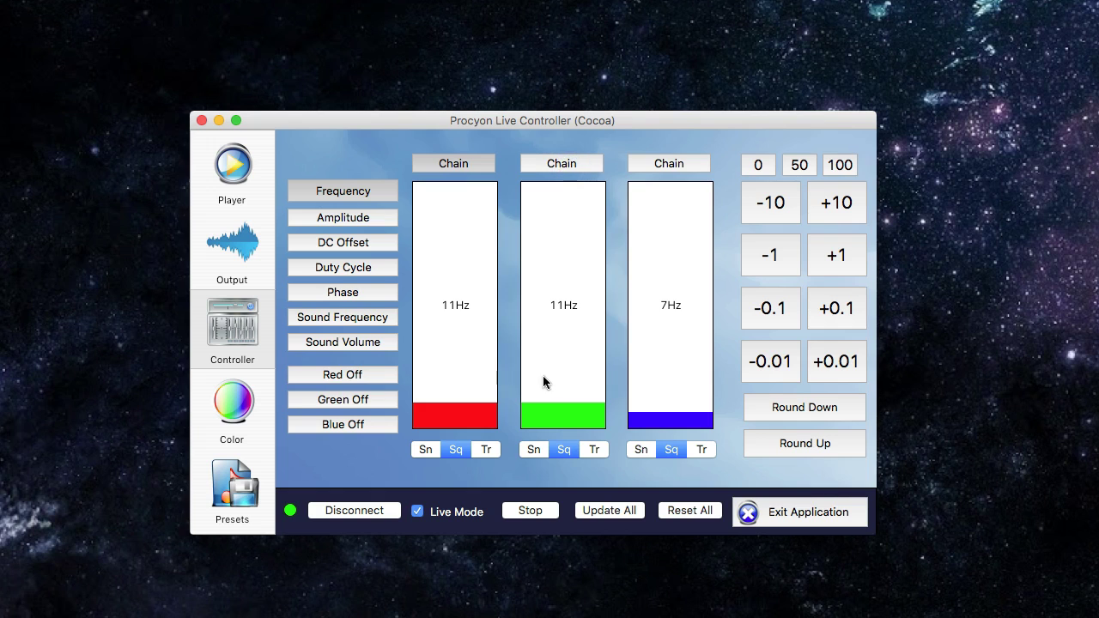
Bump red to 12 Hz; adjust green with +1, -1, +0.1, +0.01, then Round Up to 13 Hz
click(837, 261)
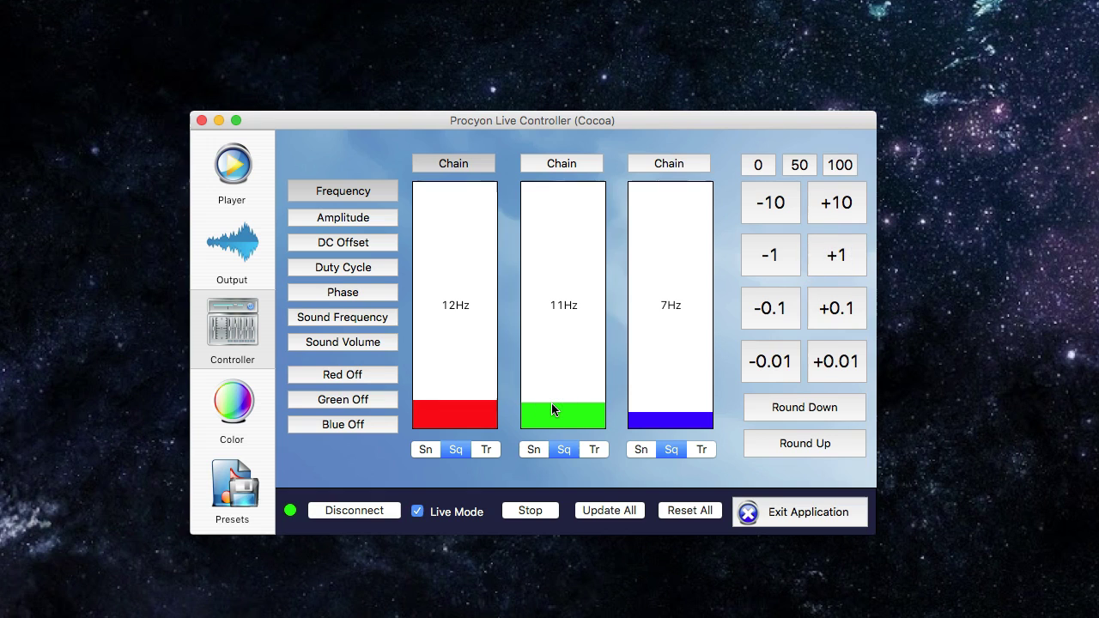
click(837, 256)
click(776, 256)
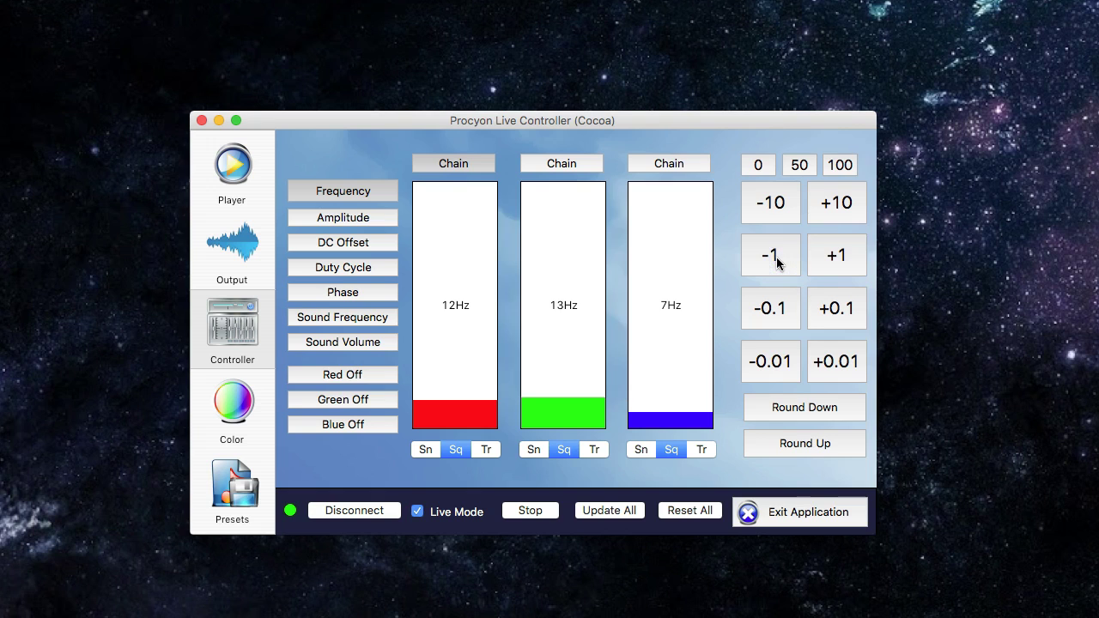
click(830, 311)
click(841, 363)
click(796, 442)
Toggle red off and back on, view sound volume and frequency levels, and unchain red
click(354, 375)
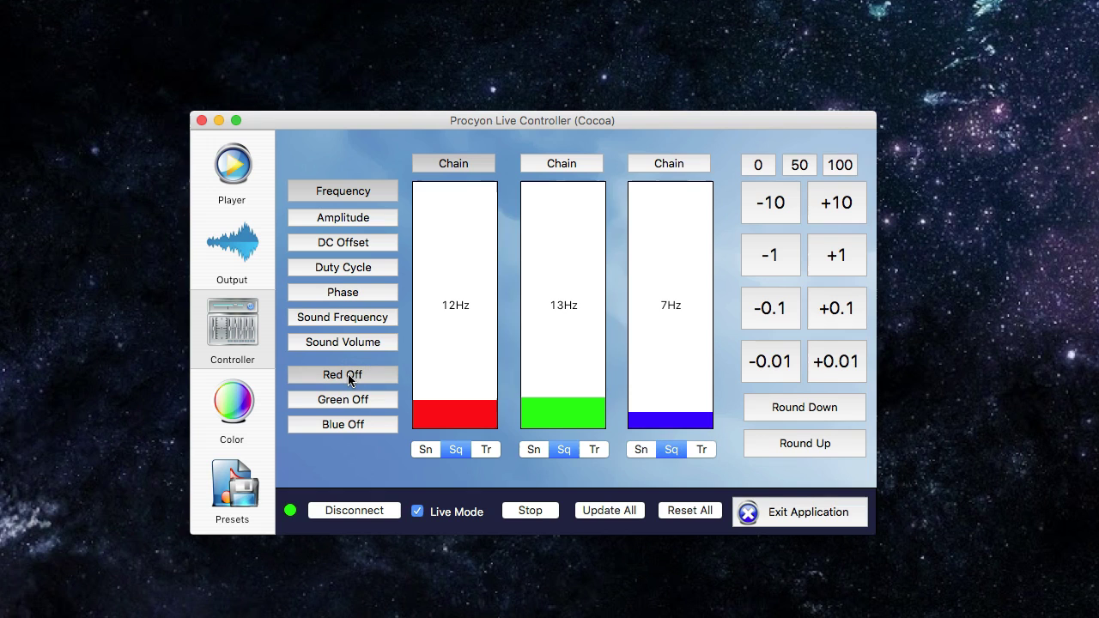
click(350, 377)
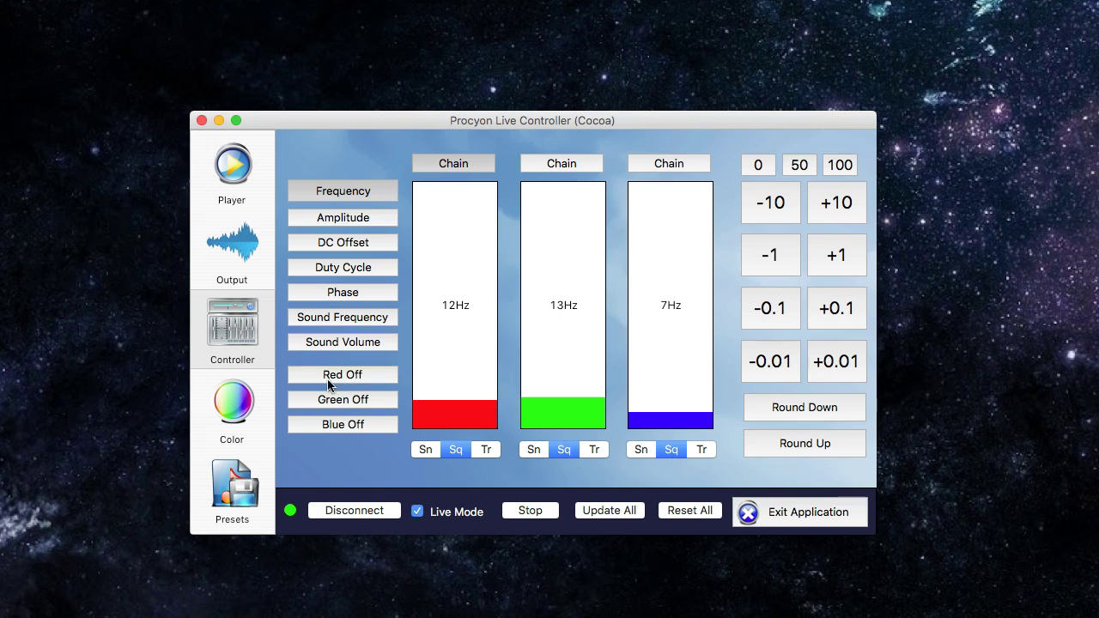
click(344, 344)
click(344, 343)
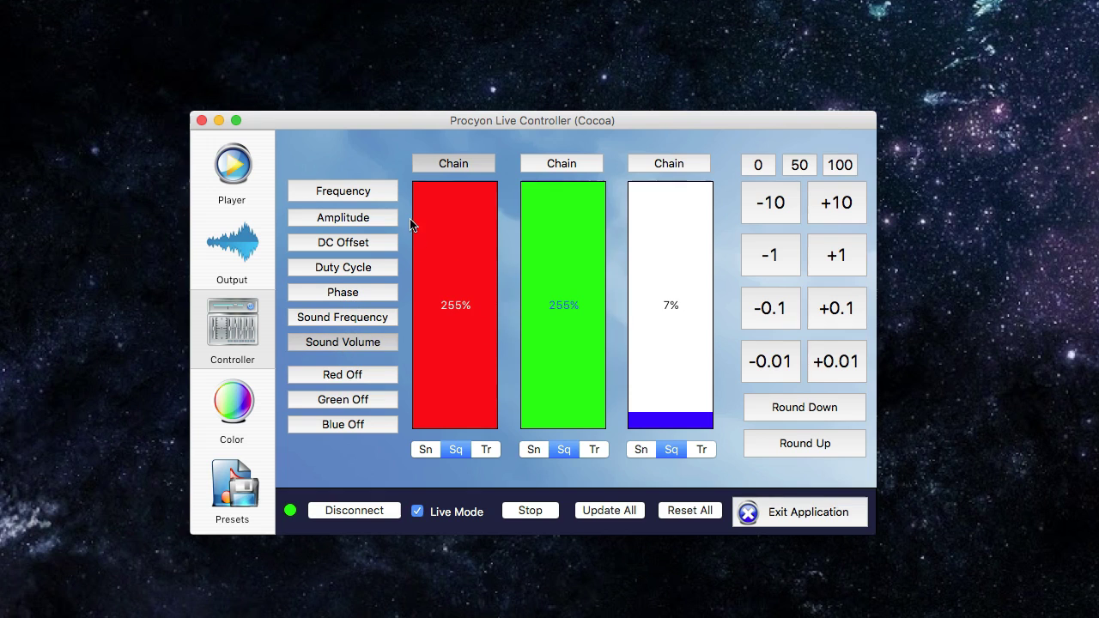
click(361, 191)
click(462, 162)
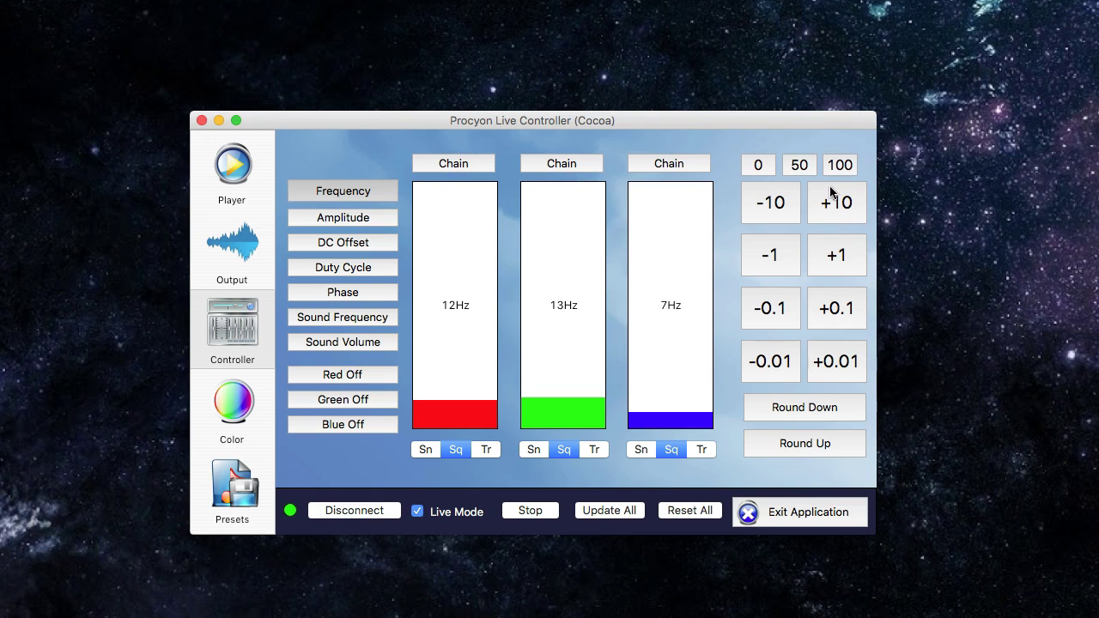
Set the blue channel's amplitude to 50% (128) and stop the live output
click(345, 217)
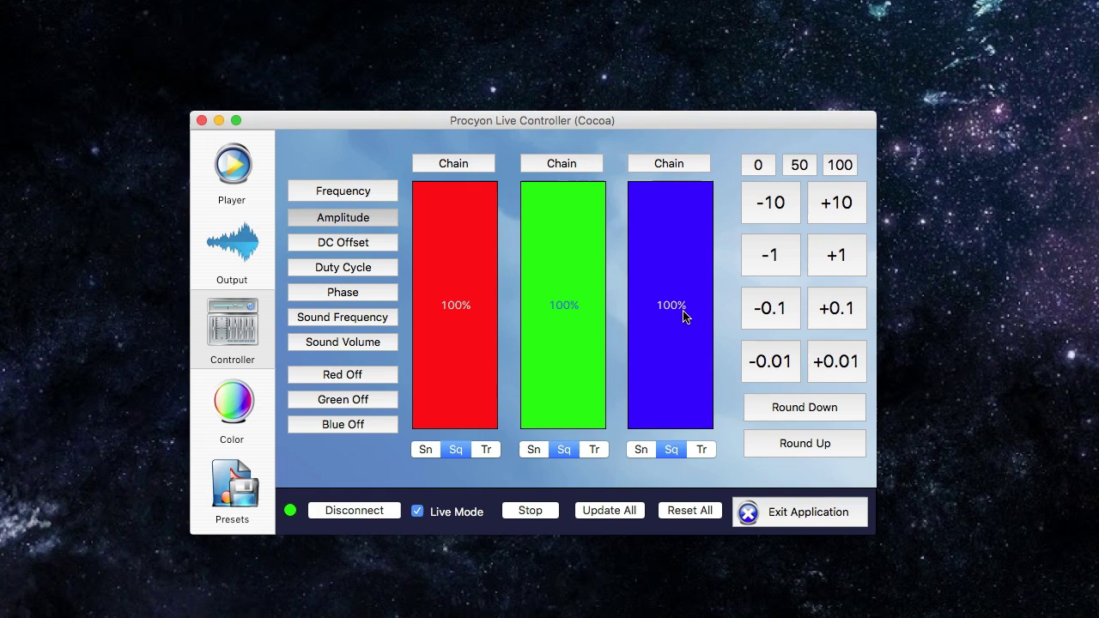
click(802, 166)
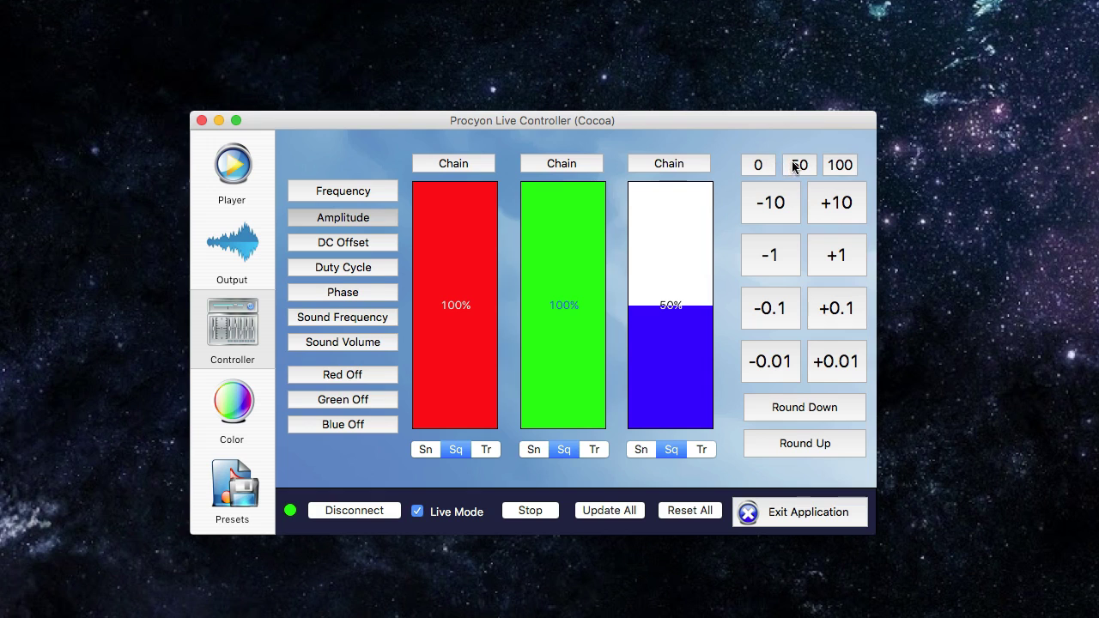
click(794, 168)
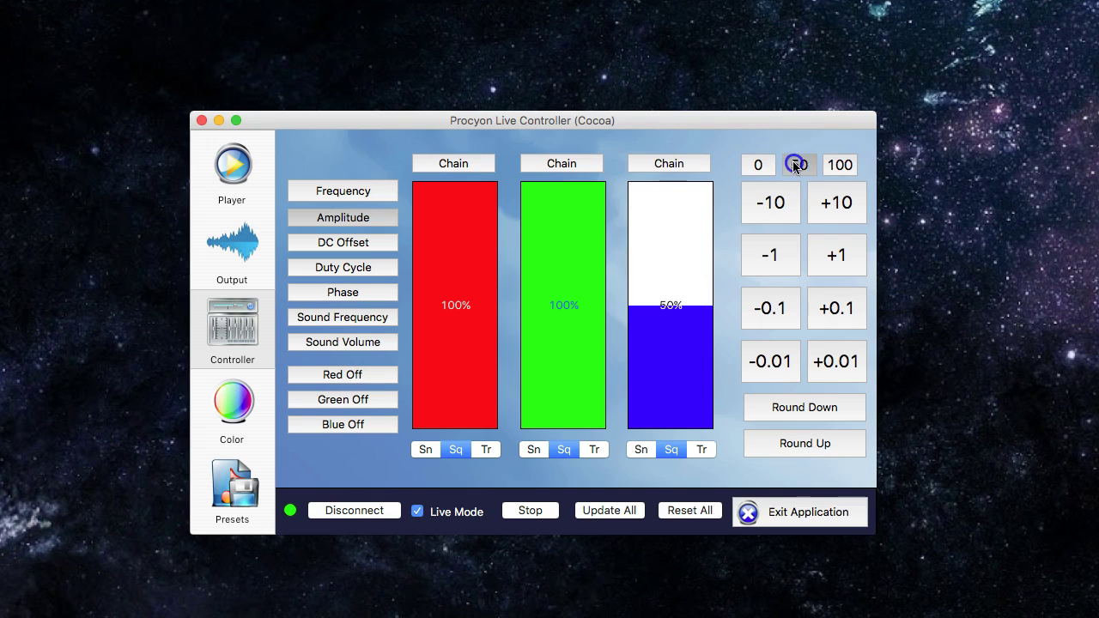
click(526, 511)
Reset all three channels to defaults (frequency 1, amplitude 255) and send them to the device
click(243, 261)
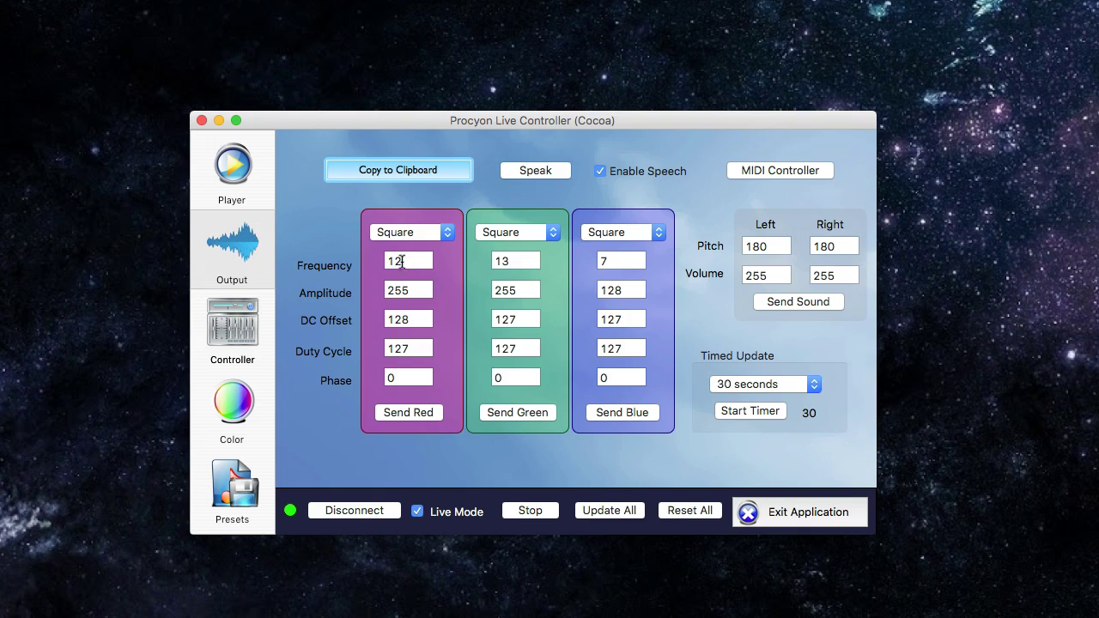
click(225, 318)
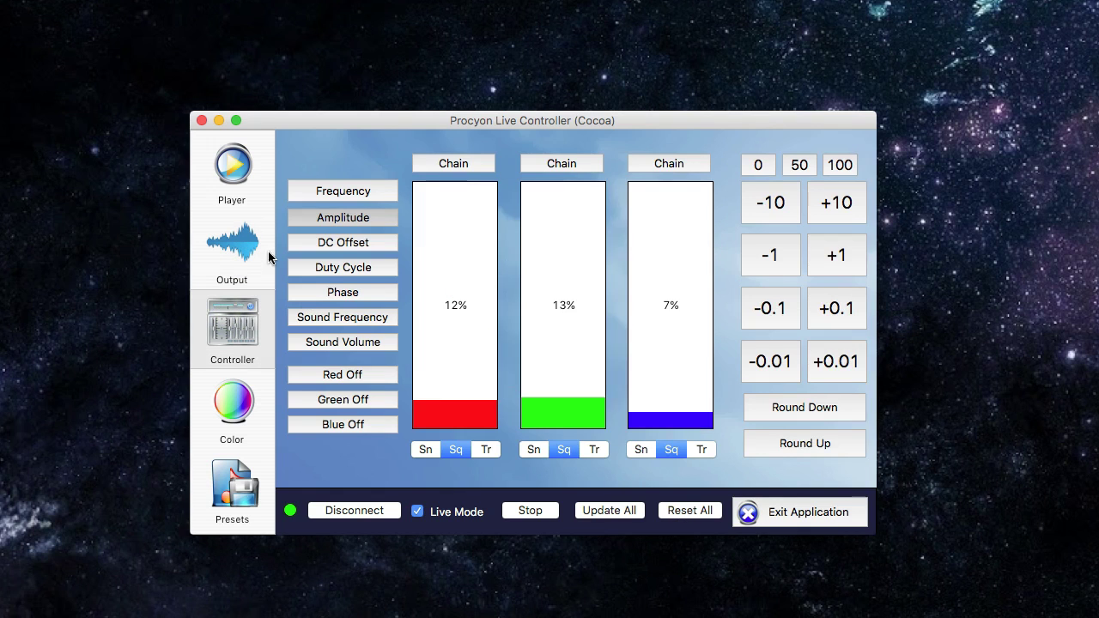
click(230, 255)
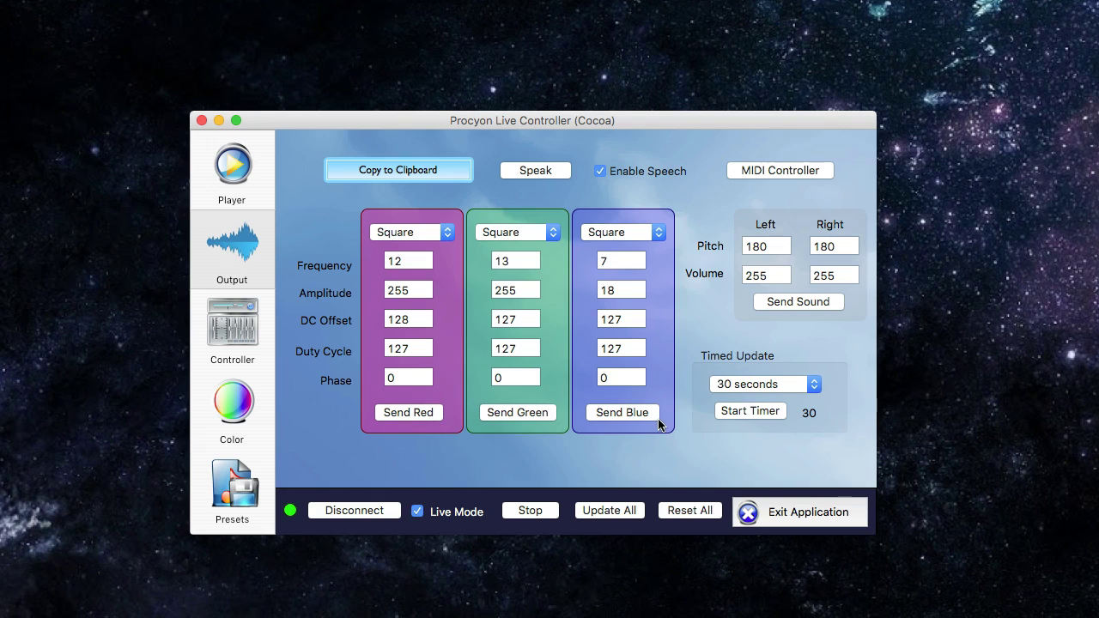
click(678, 511)
click(610, 510)
click(228, 319)
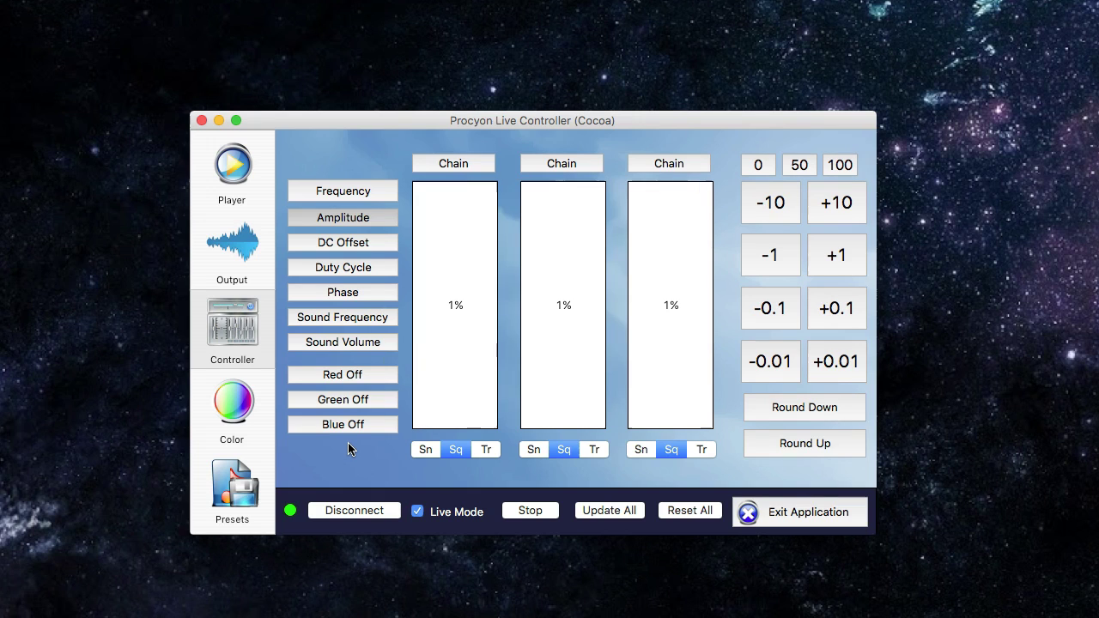
Pick light green, then pink (red 255, green 64, blue 233) on the colour wheel
click(225, 406)
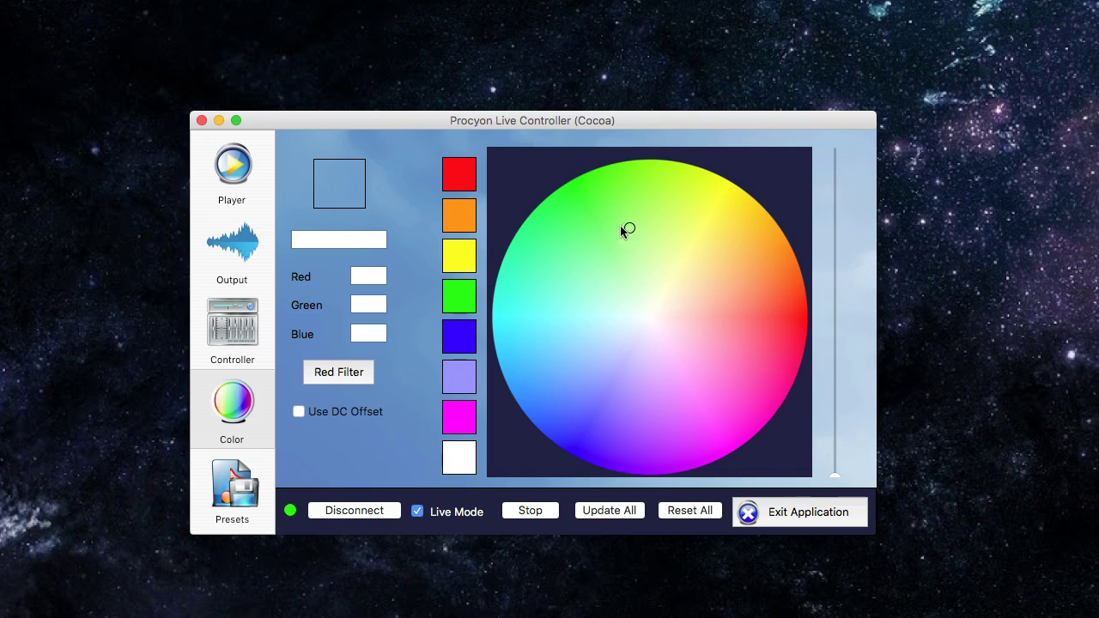
click(568, 247)
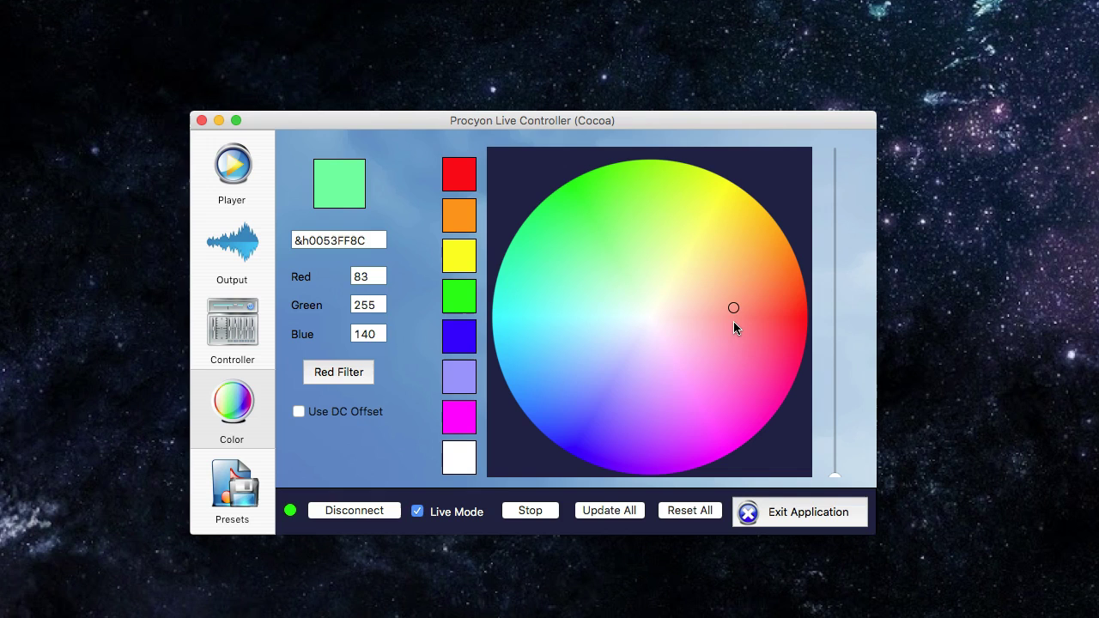
click(720, 412)
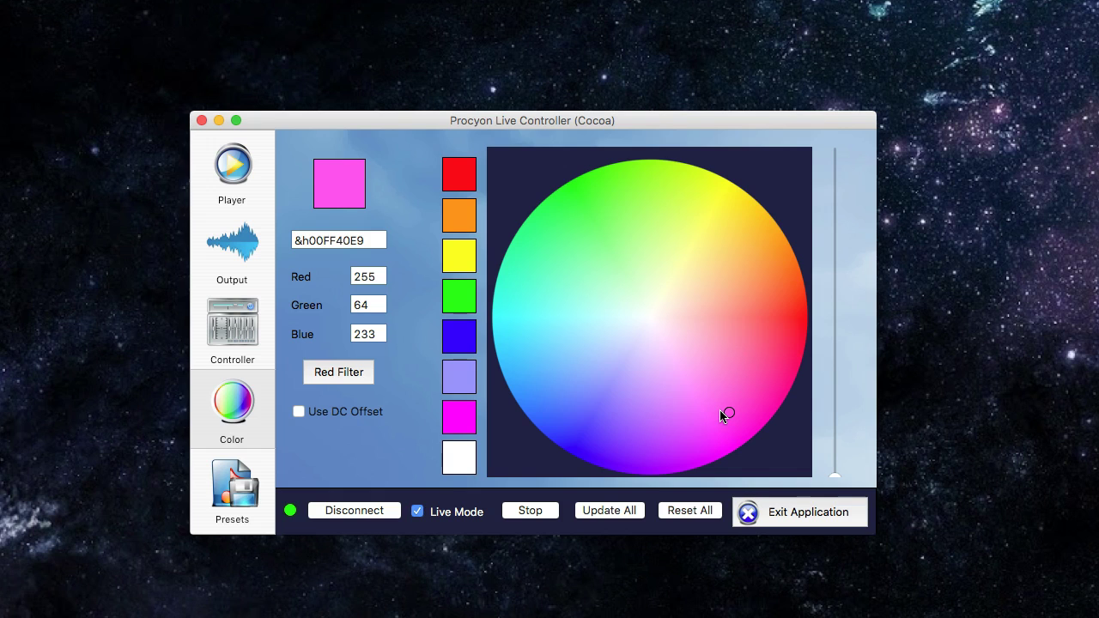
Chain green and blue with red and drag the linked frequencies up to 12 Hz
click(233, 325)
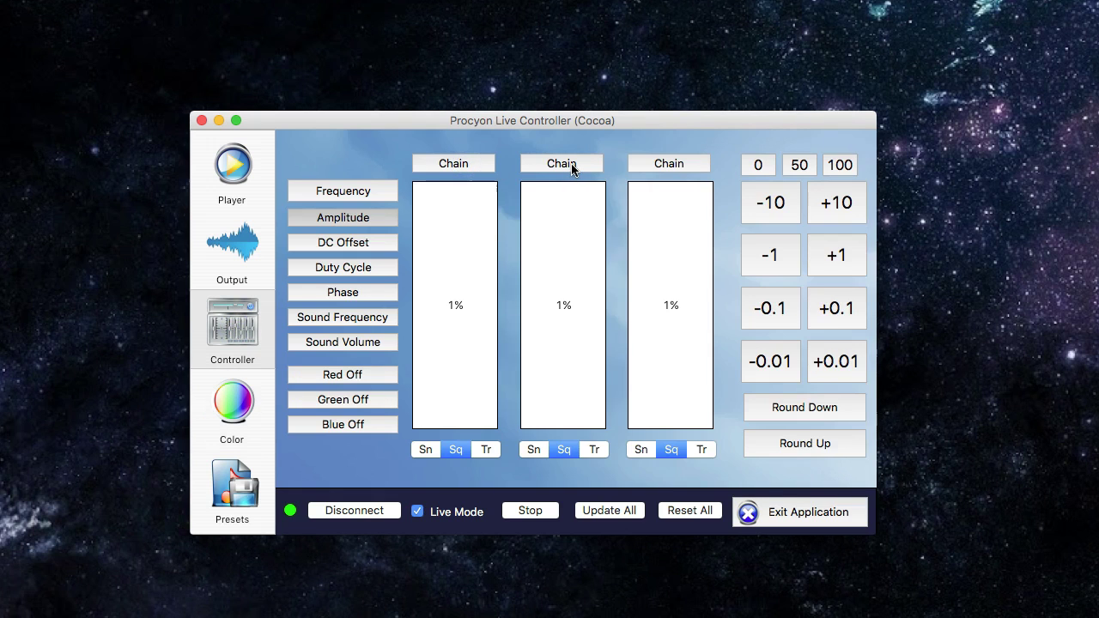
click(571, 166)
click(666, 164)
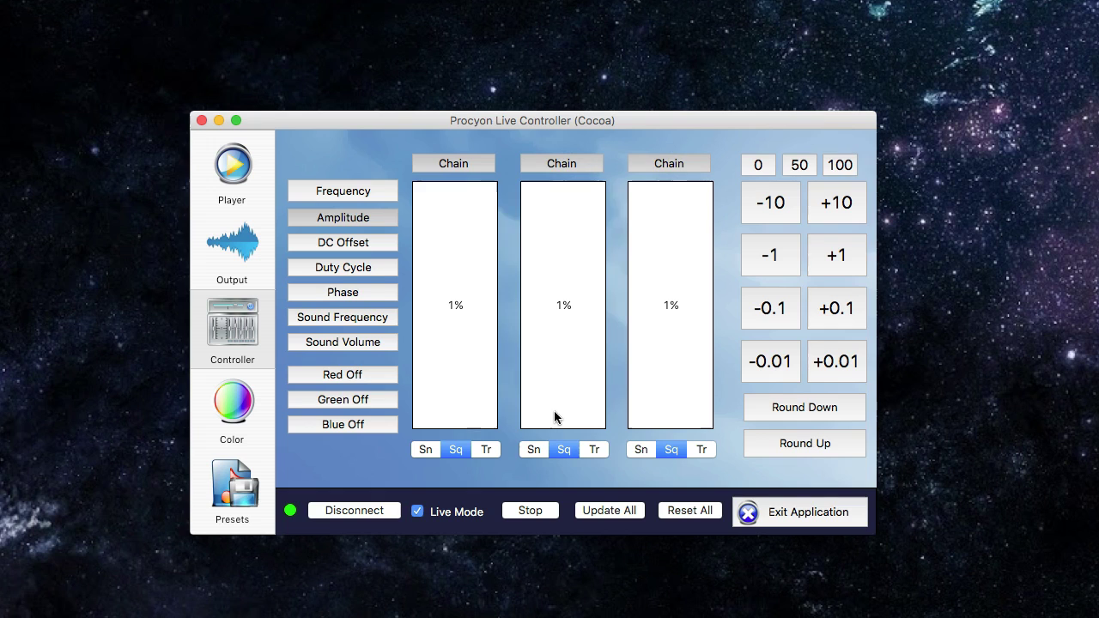
click(346, 196)
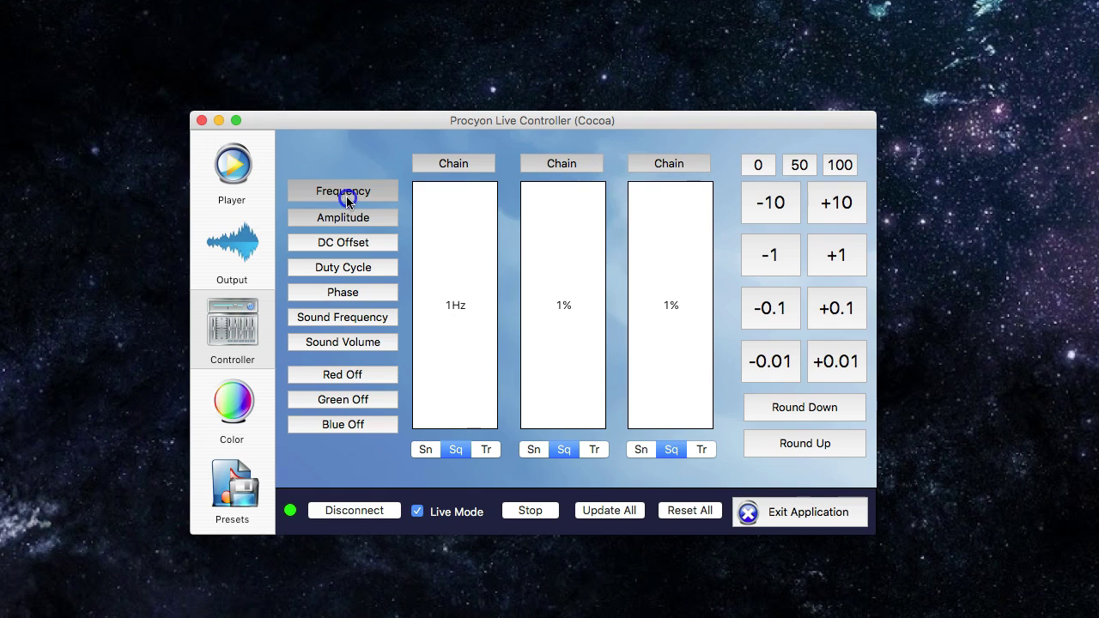
click(436, 412)
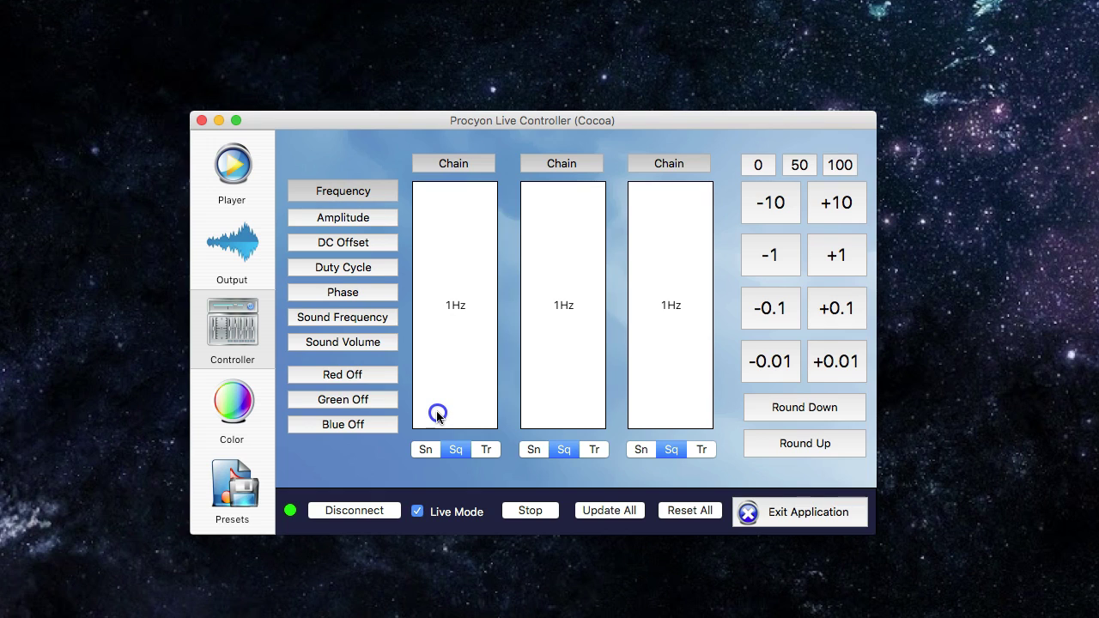
drag(436, 414, 438, 403)
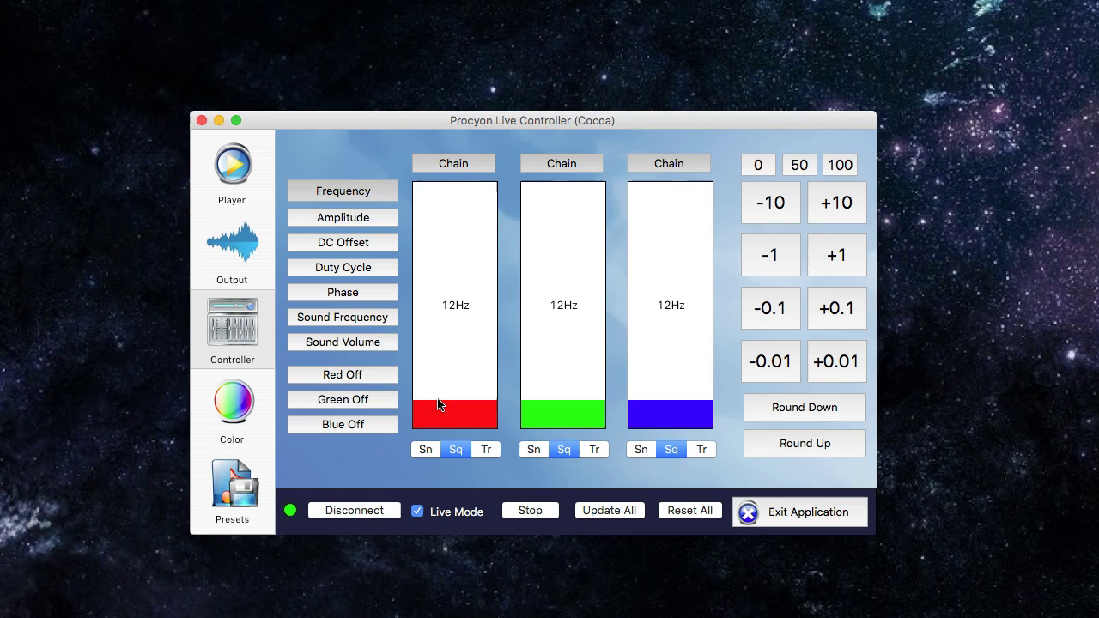
Pick the orange swatch (255, 128, 0) and confirm the values on the Output page
click(234, 401)
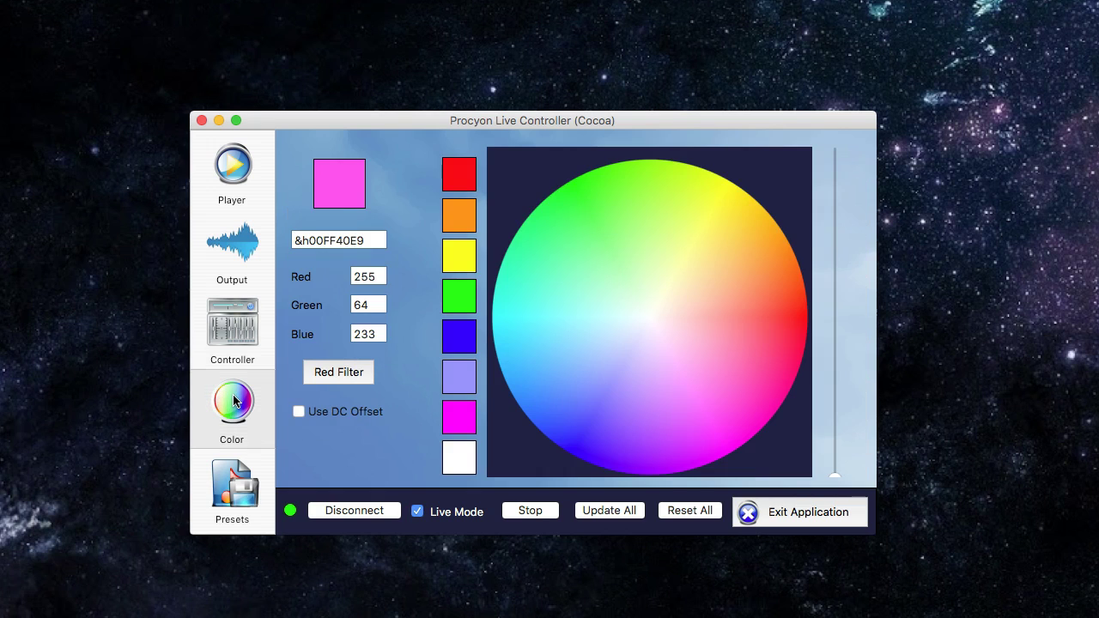
click(513, 320)
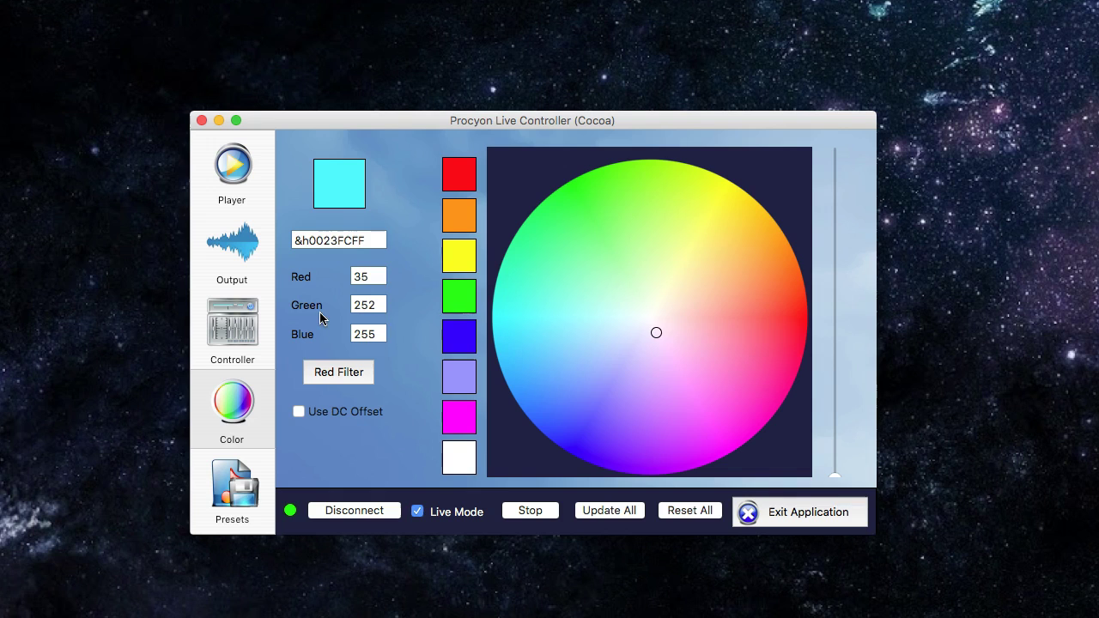
click(453, 221)
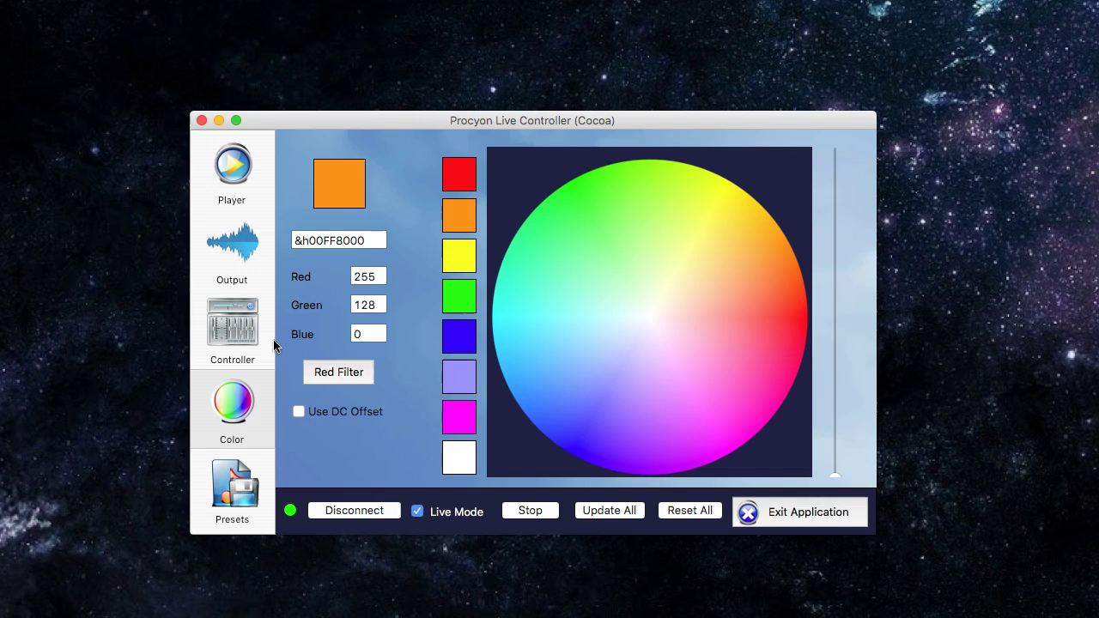
click(232, 251)
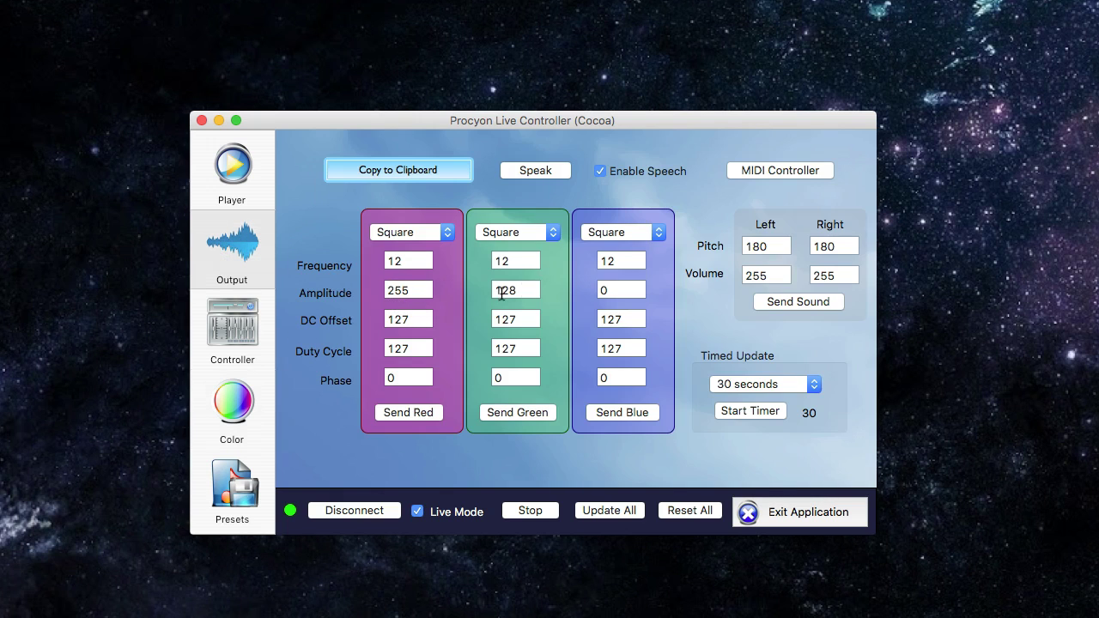
click(239, 415)
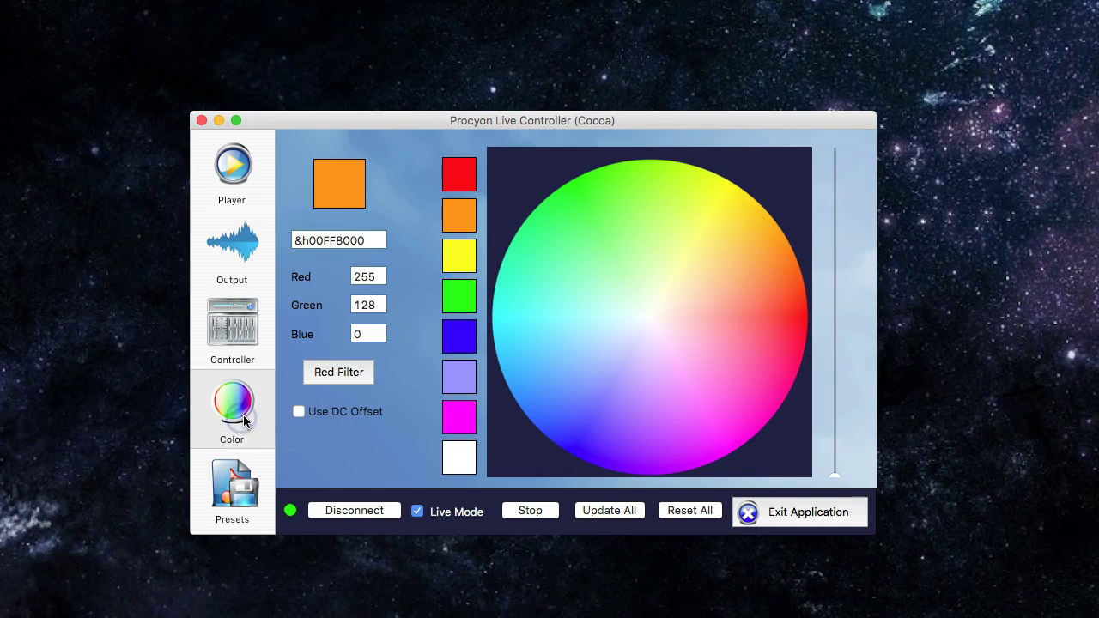
Turn on DC offset colouring, pick light red, and view the DC offset sliders
click(301, 412)
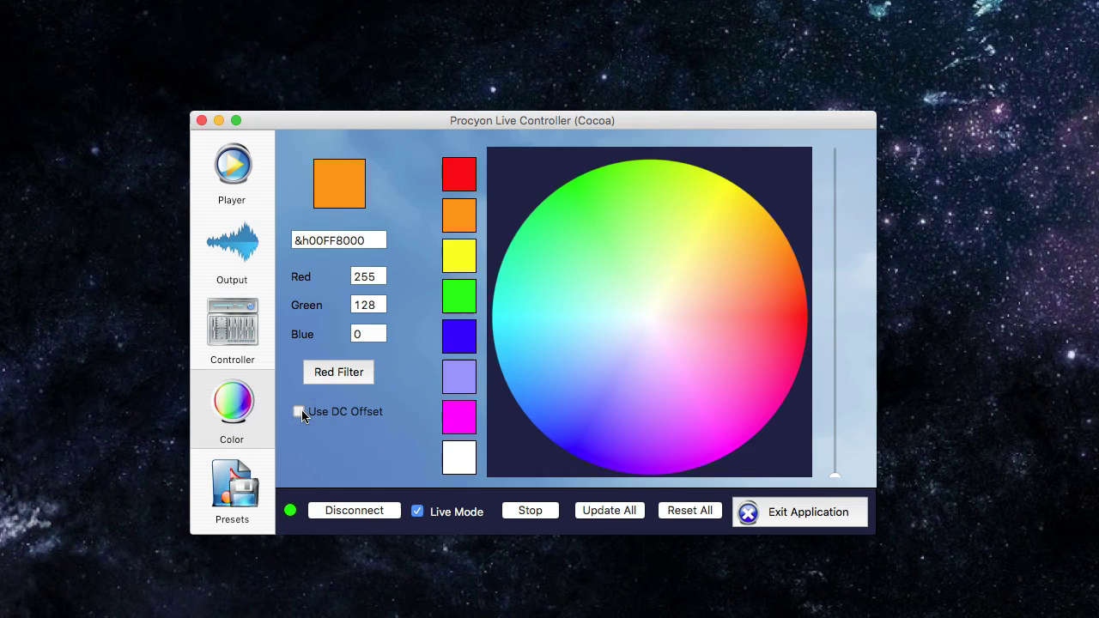
click(775, 318)
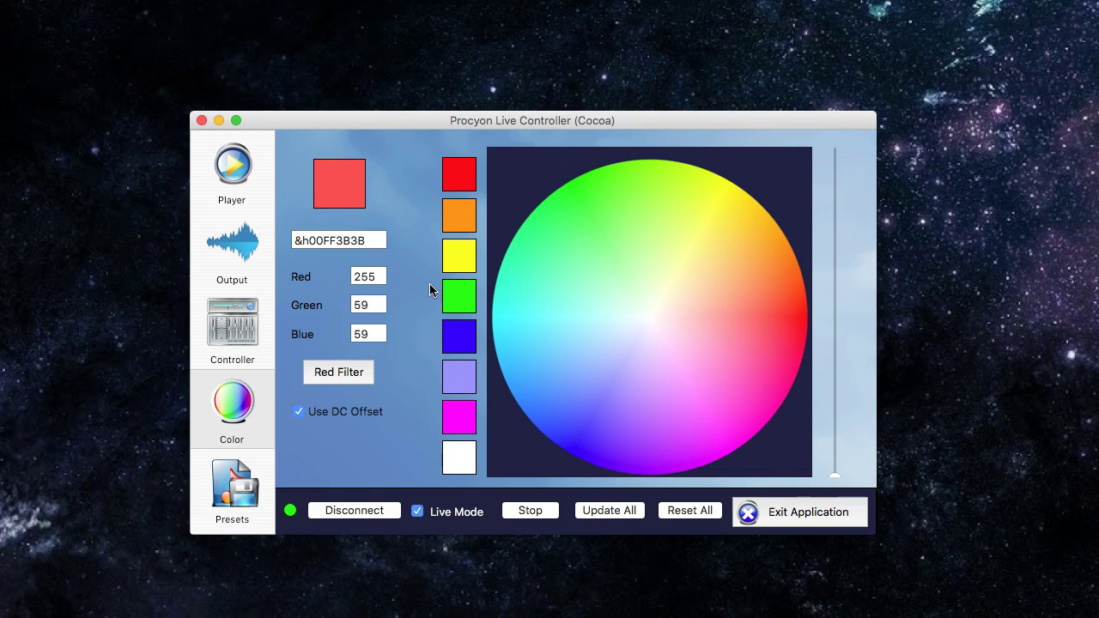
click(223, 336)
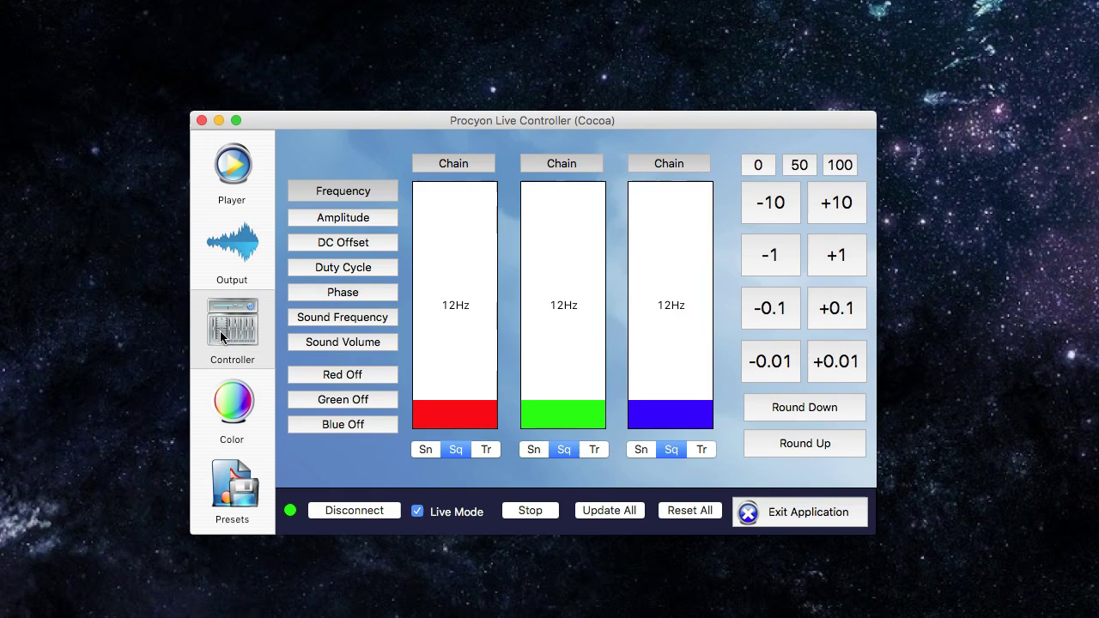
click(346, 246)
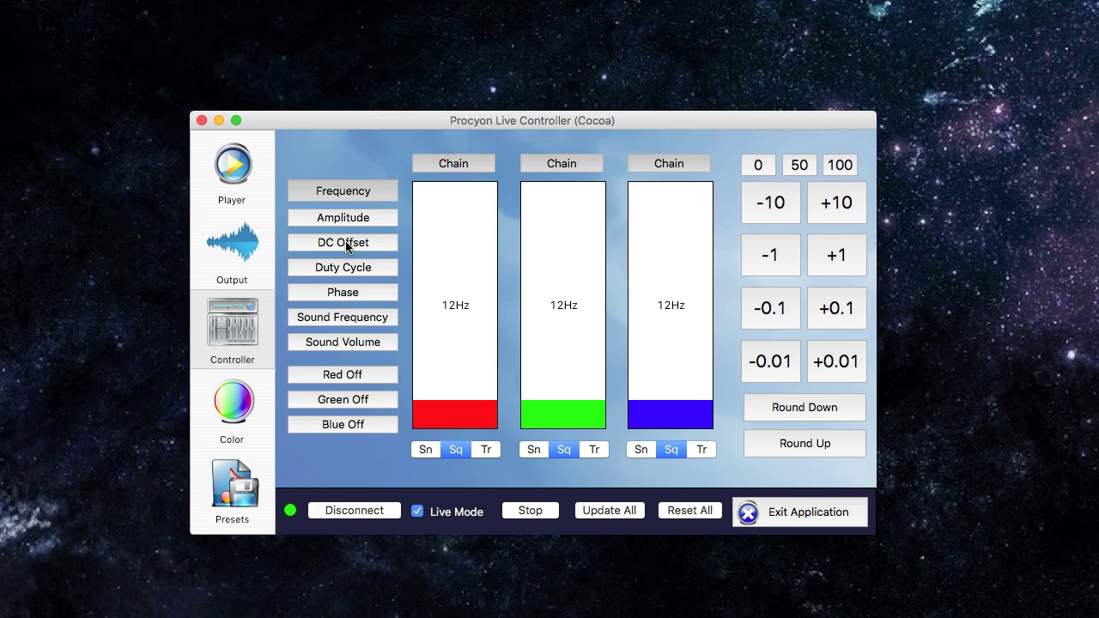
click(347, 247)
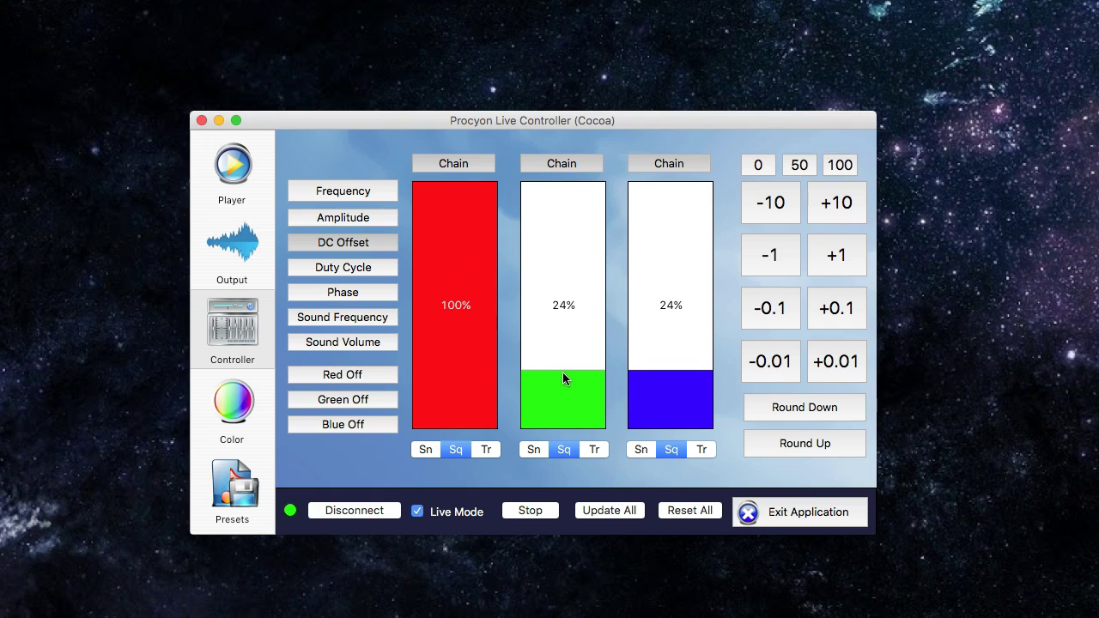
Turn DC offset colouring off and pick yellow-orange (255, 196, 58) on the wheel
click(230, 411)
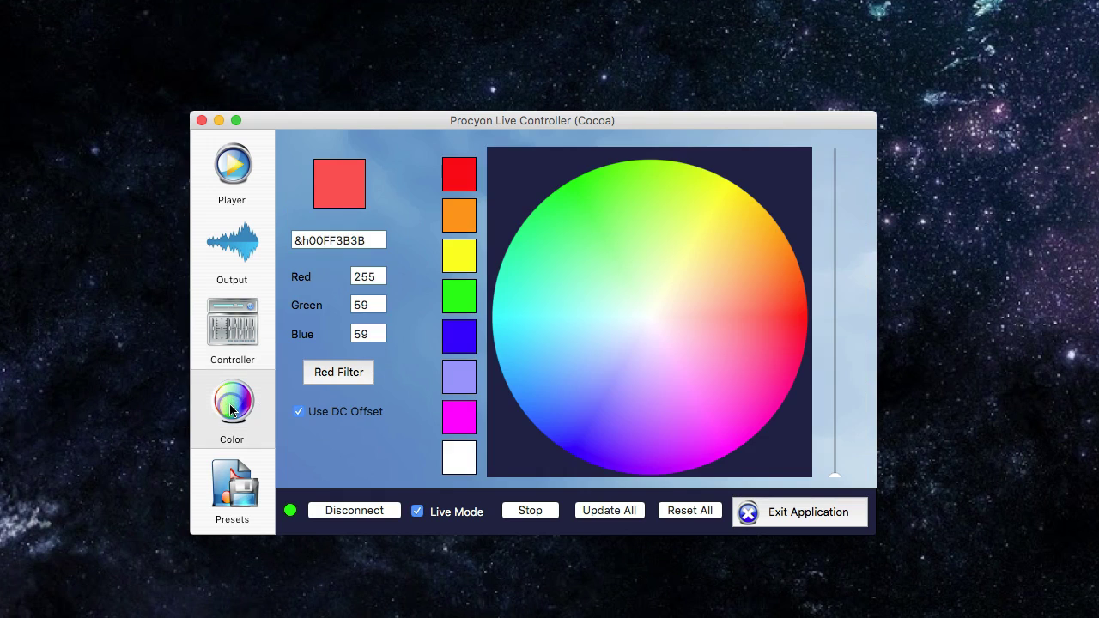
click(299, 411)
click(739, 246)
click(693, 276)
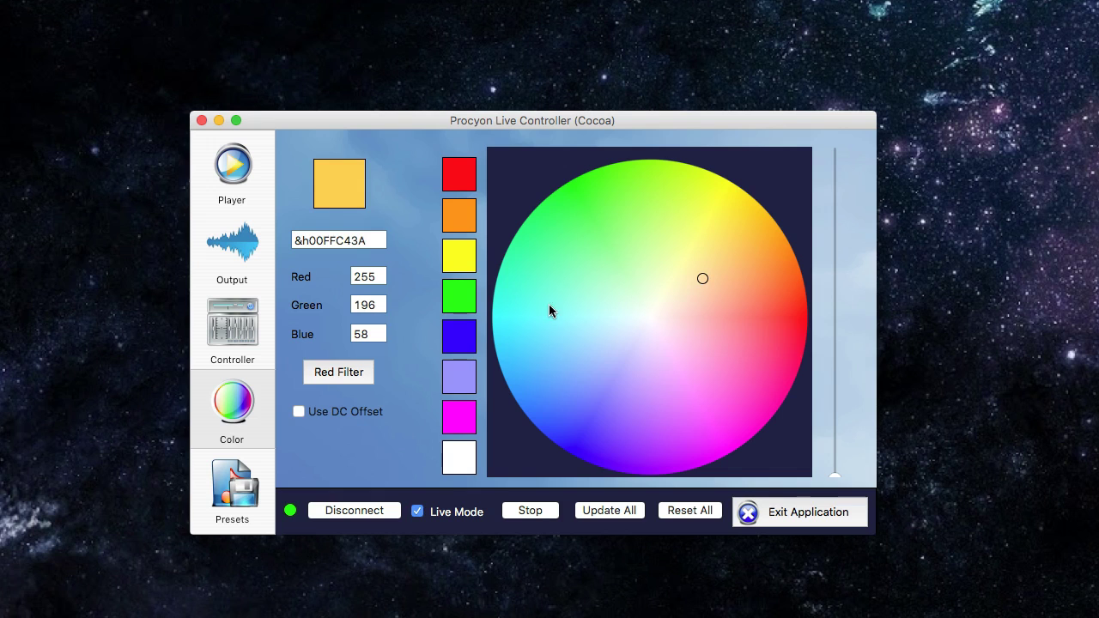
Show the Presets page with its empty playlist and 30-second segments
click(237, 501)
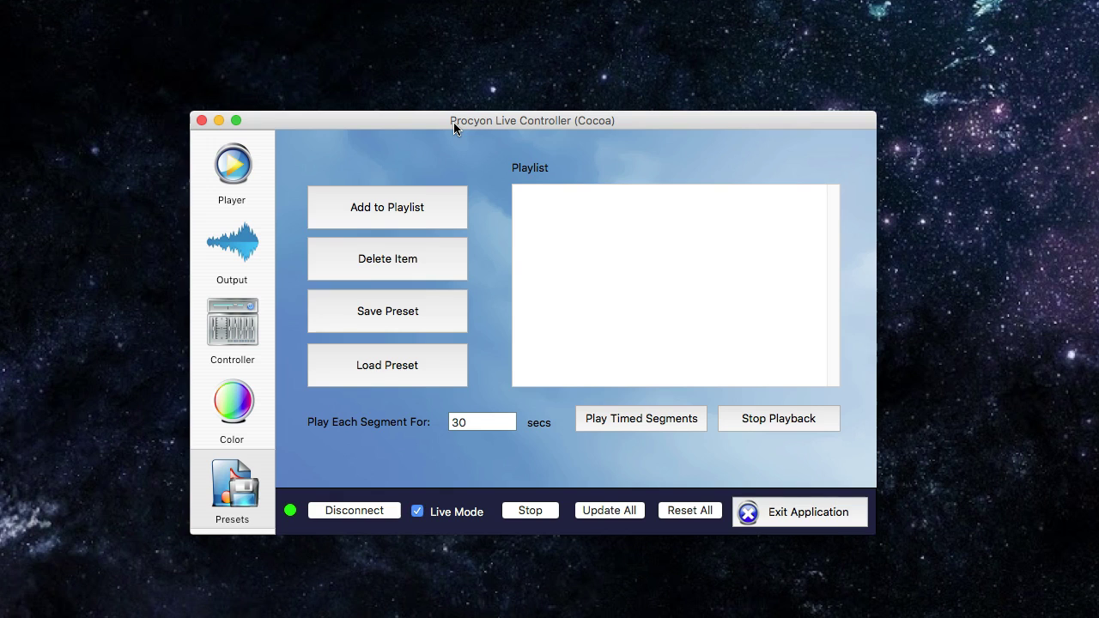
Add the current settings to the playlist as Preset1, then return to the frequency sliders
click(386, 206)
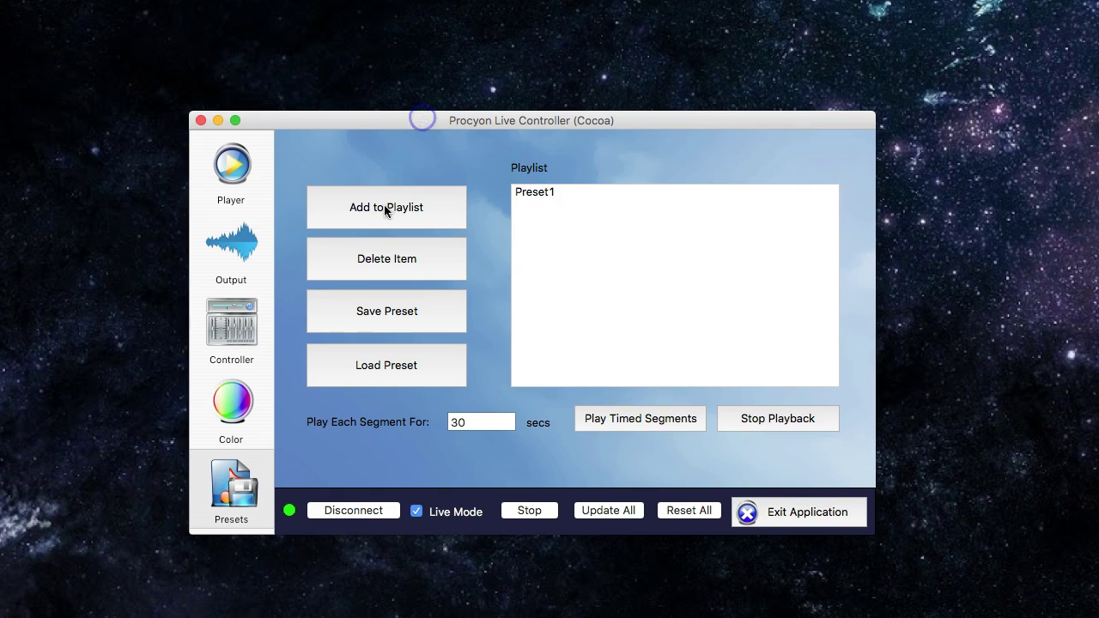
click(243, 254)
click(232, 314)
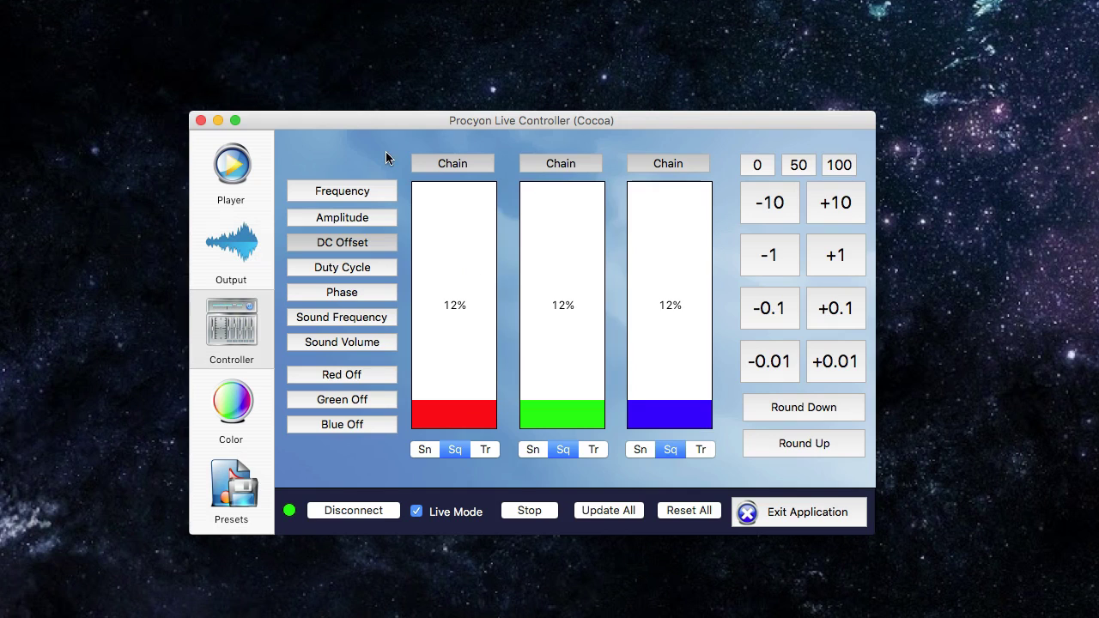
click(567, 165)
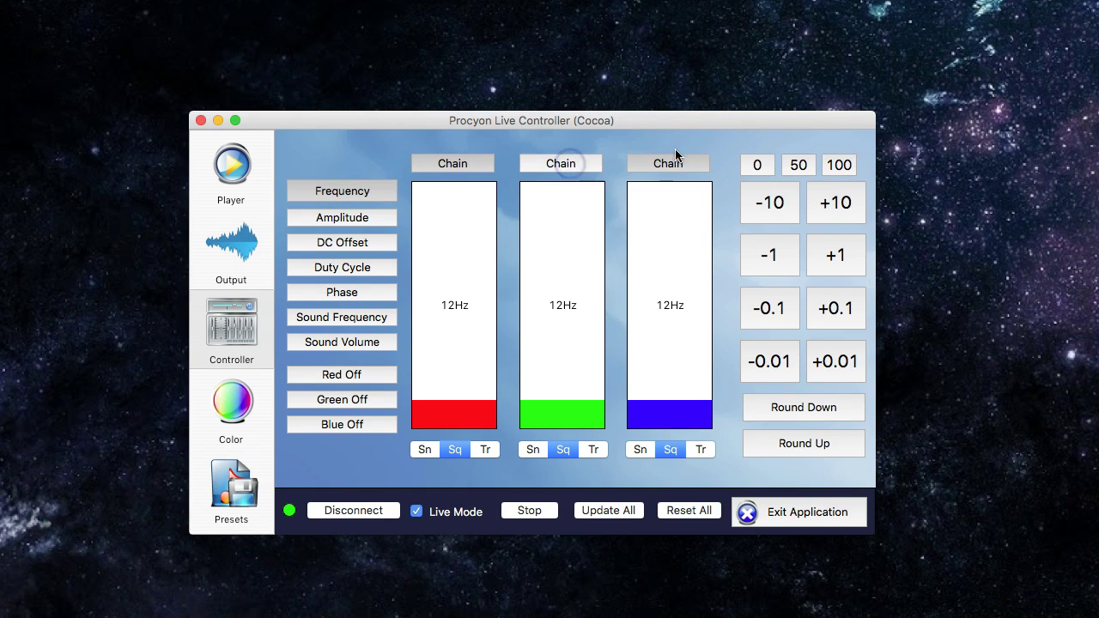
click(668, 164)
Rename Preset1 to '11hz Red' and drag Preset2 above it in the playlist
click(535, 194)
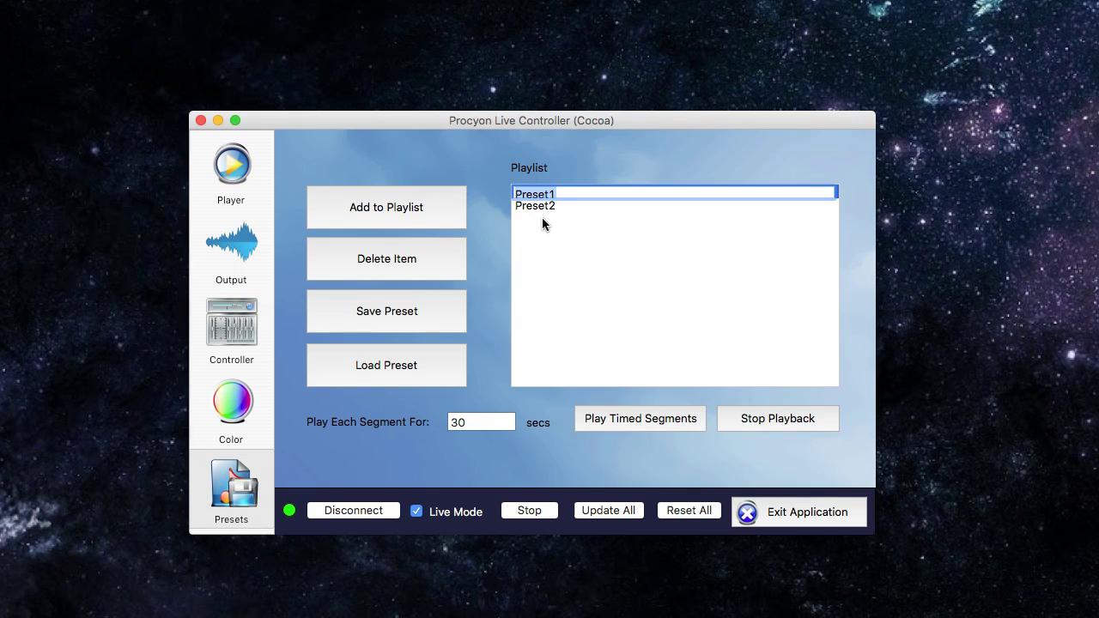
text(11hz)
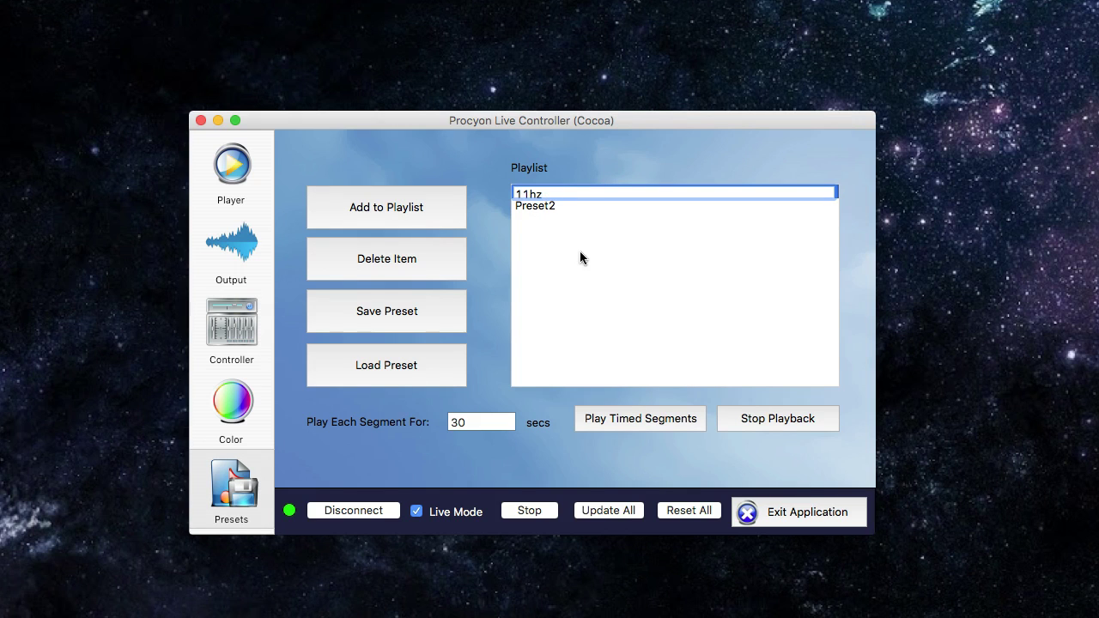
text(8a)
key(BackSpace)
key(BackSpace)
text(R)
text(ed)
click(568, 209)
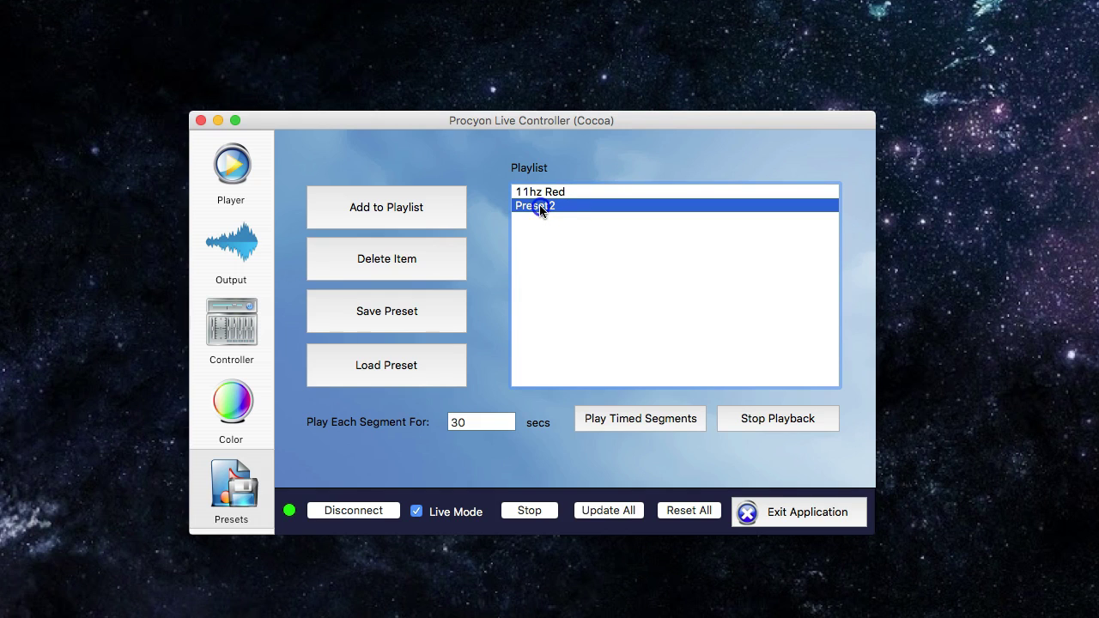
drag(539, 208, 542, 192)
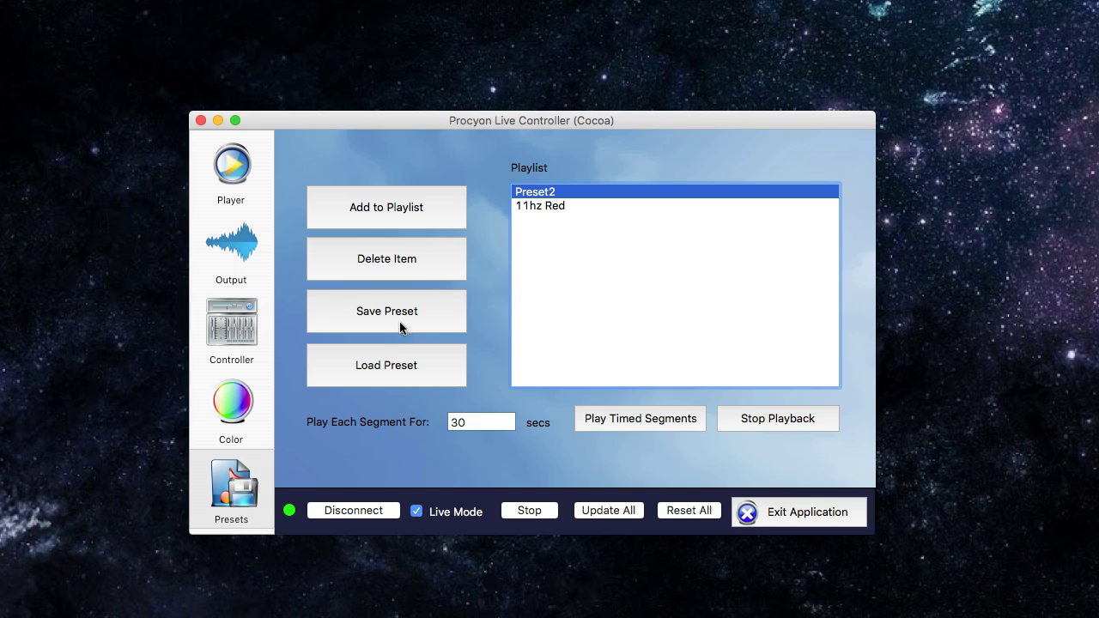
Play the playlist as timed 45-second segments, then stop playback
click(559, 206)
key(Tab)
text(45)
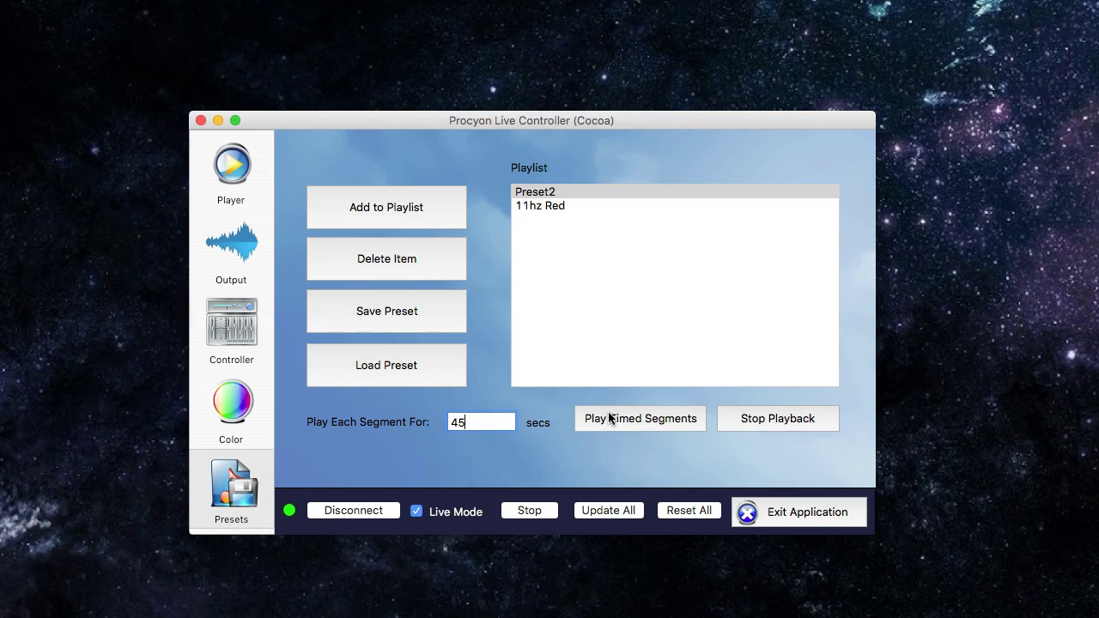
click(605, 419)
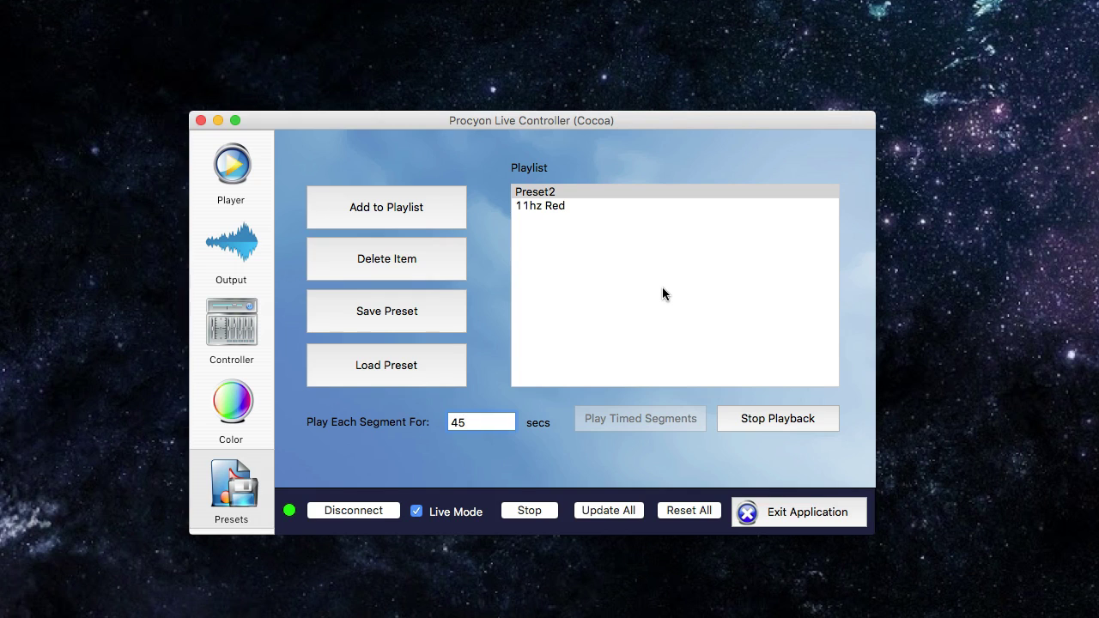
click(743, 418)
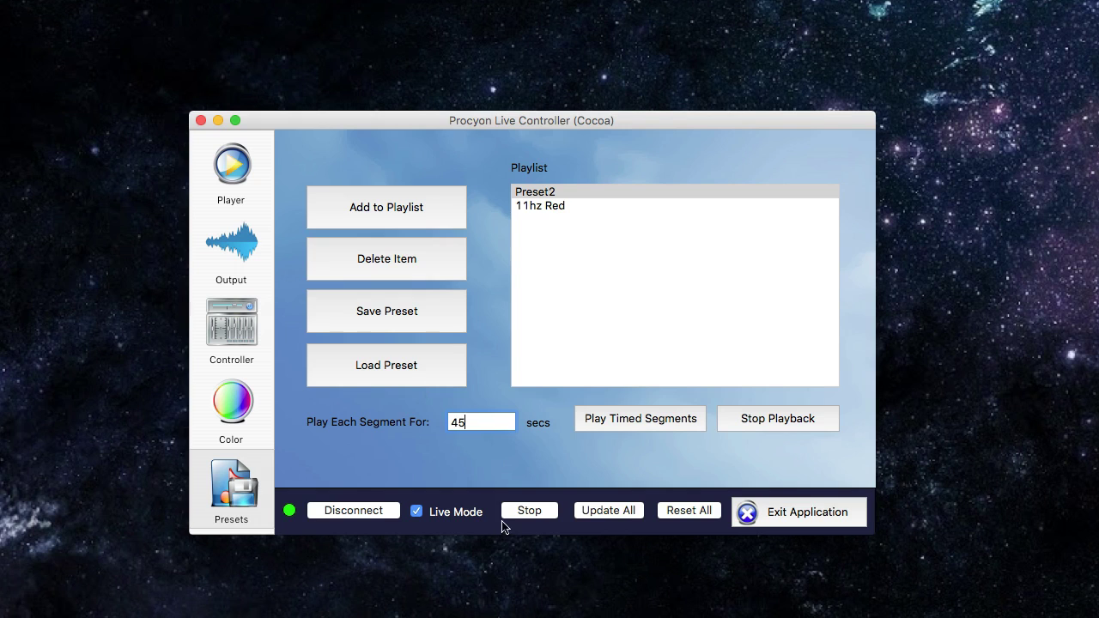
click(539, 511)
Look through the Output, Player and Controller pages to review the channel slider controls
click(222, 249)
click(232, 161)
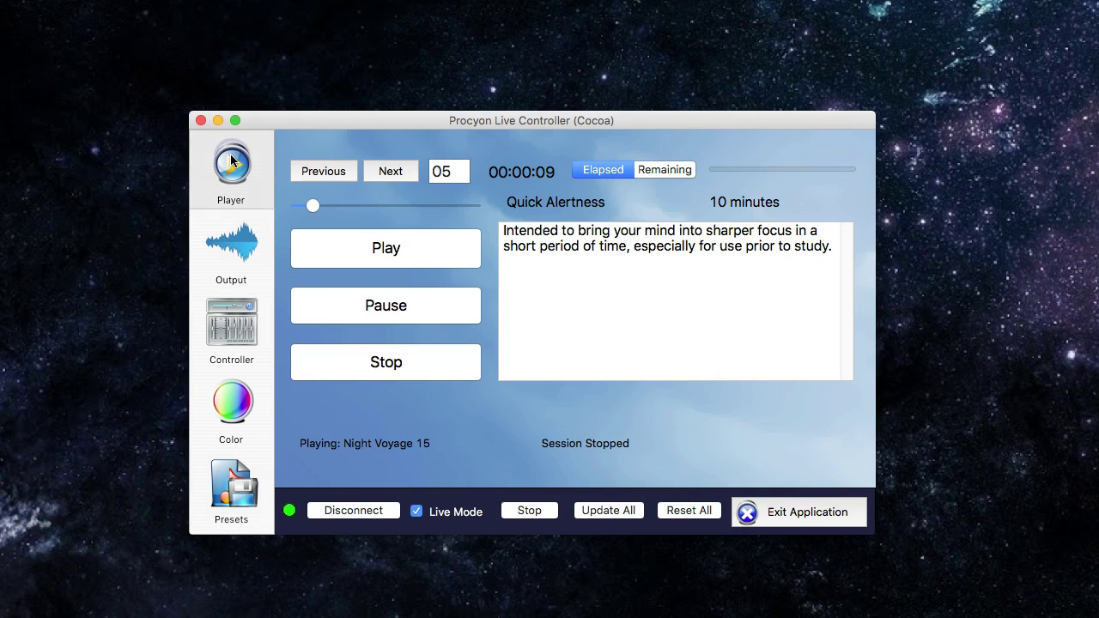
click(228, 247)
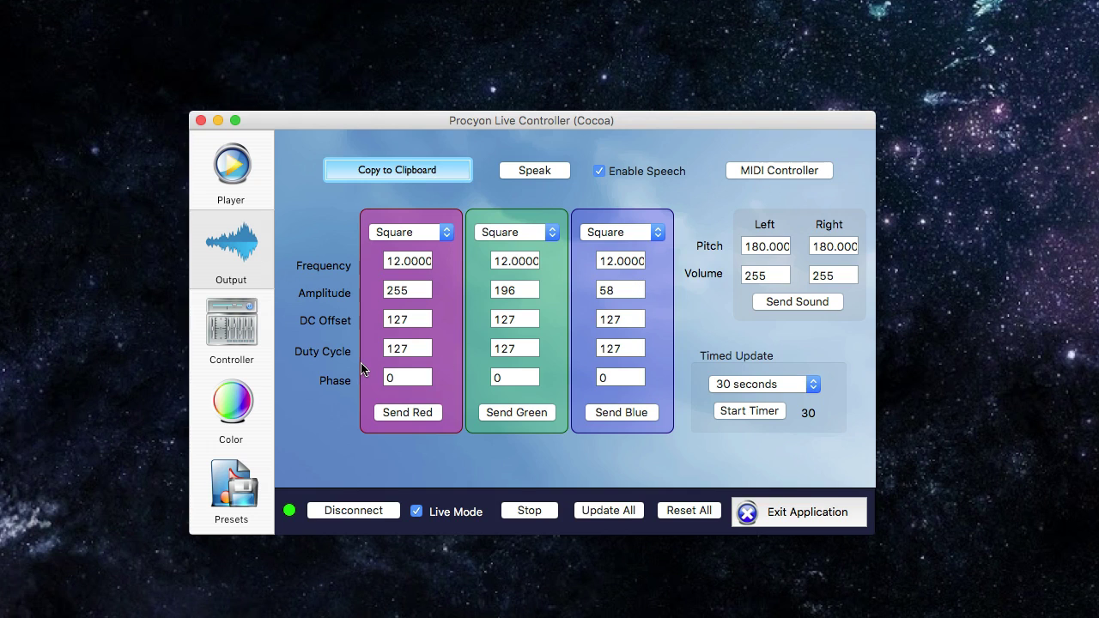
click(251, 350)
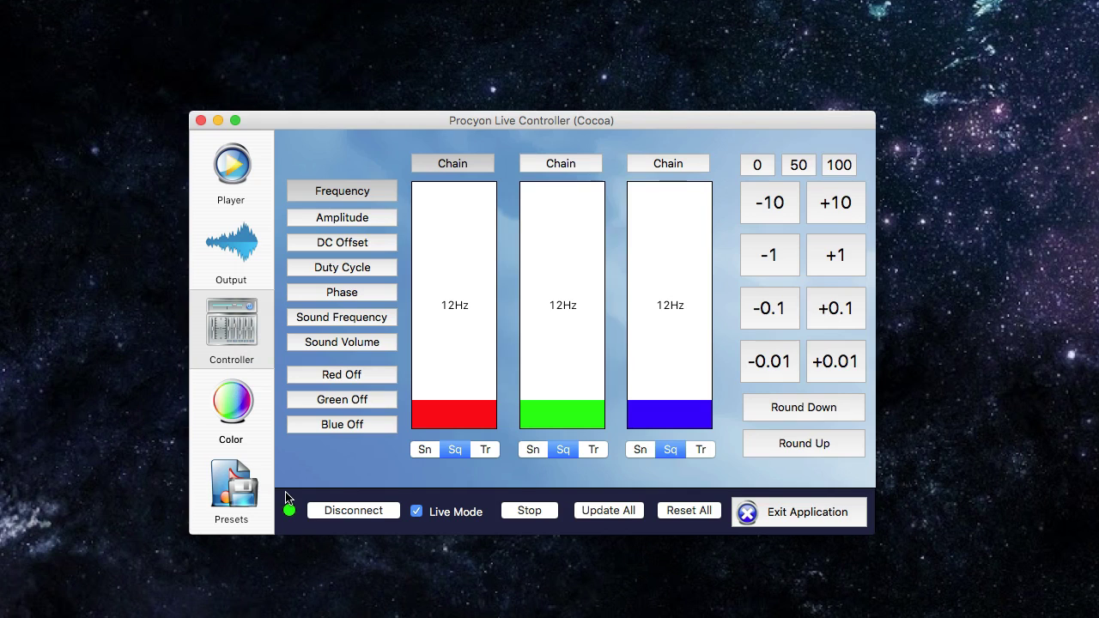
Stop all output, disconnect the device, and return to the Player with session 05 stopped
click(521, 513)
click(360, 511)
drag(369, 123, 360, 111)
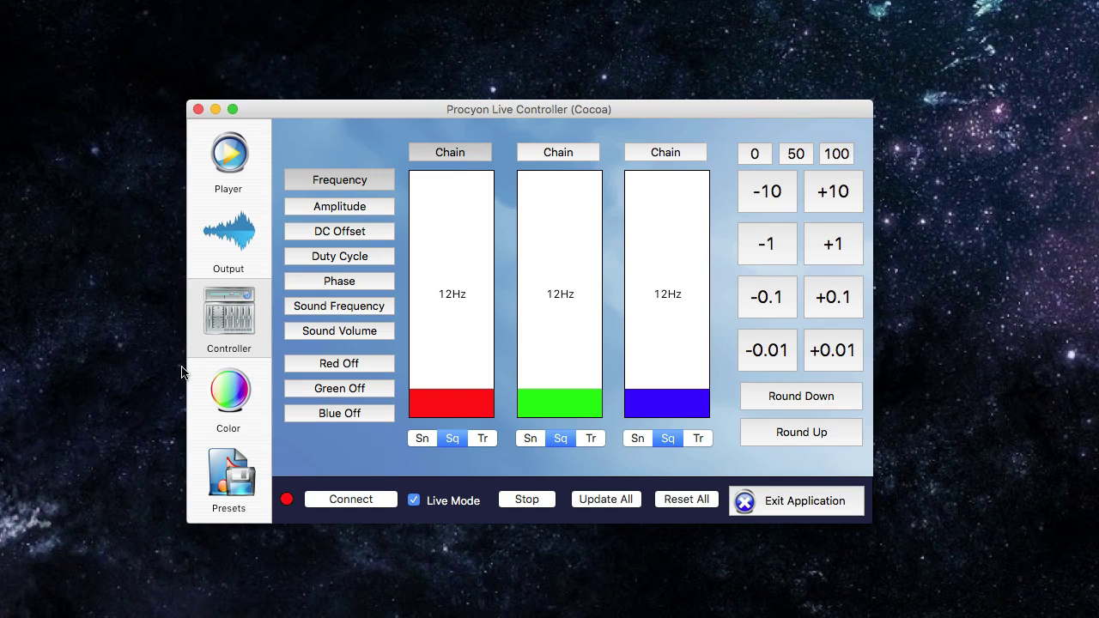
click(230, 154)
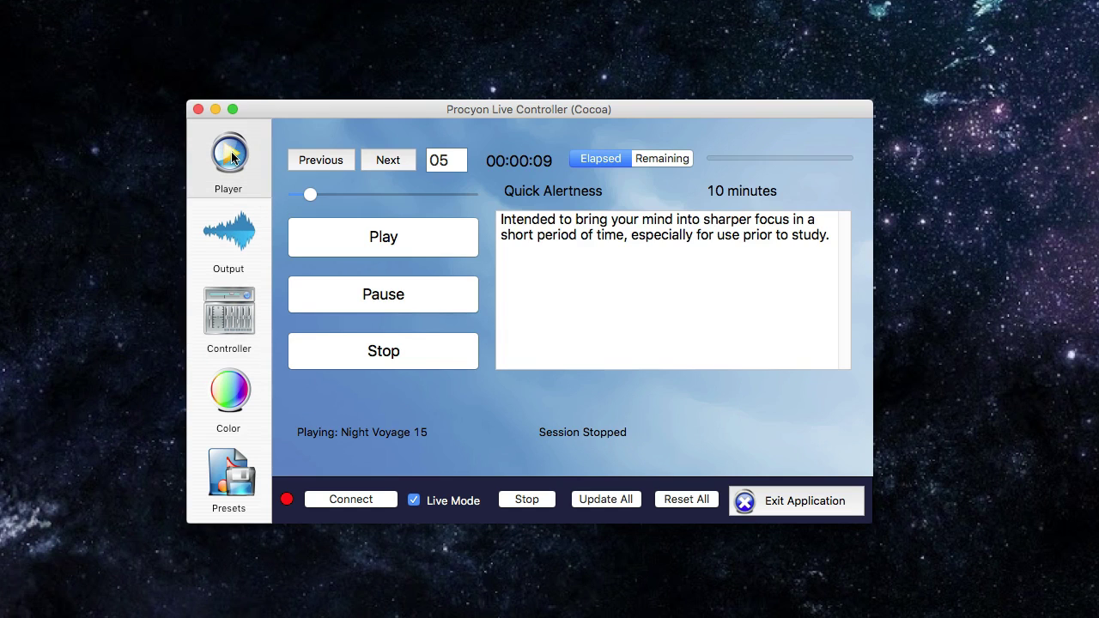